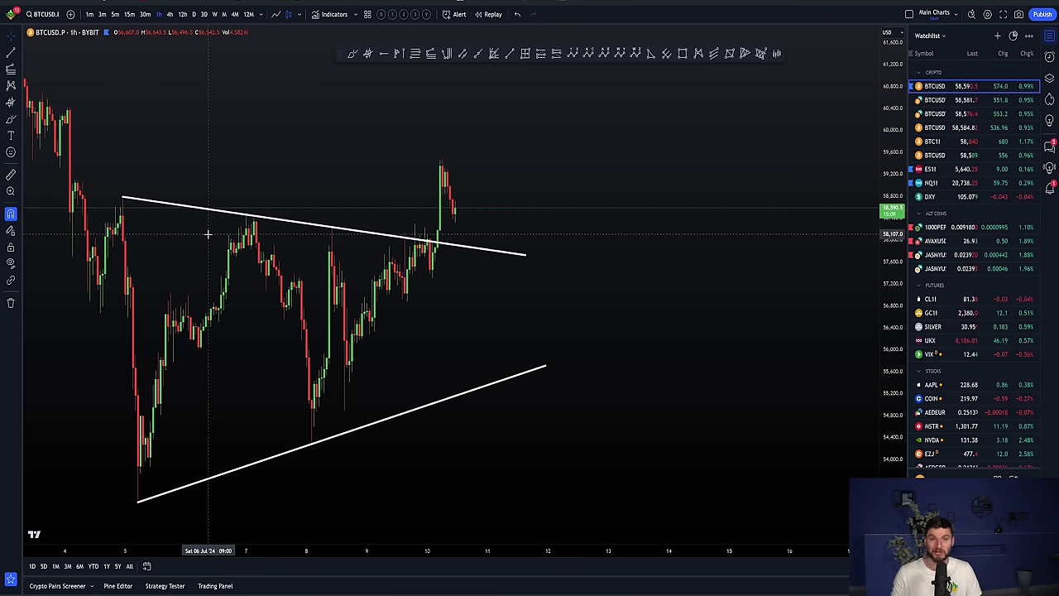
Examine the hourly BTCUSD price action between the two converging white trend lines and around the upper line's breakout.
{"action": "scroll", "coordinate": [426, 298], "scroll_direction": "up", "scroll_amount": 2}
{"action": "scroll", "coordinate": [538, 309], "scroll_direction": "left", "scroll_amount": 2}
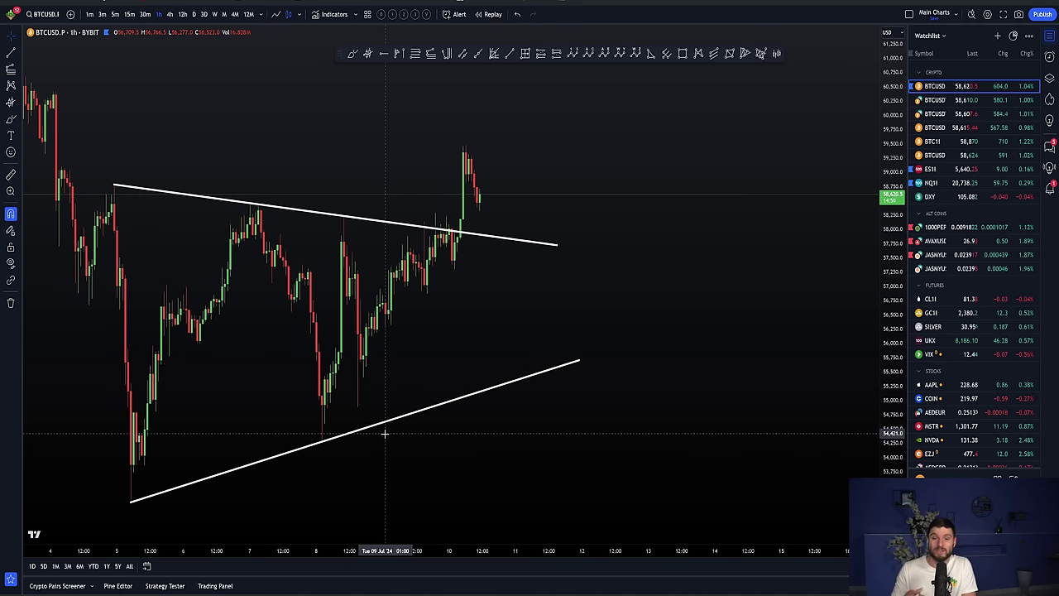
{"action": "scroll", "coordinate": [379, 431], "scroll_direction": "down", "scroll_amount": 2}
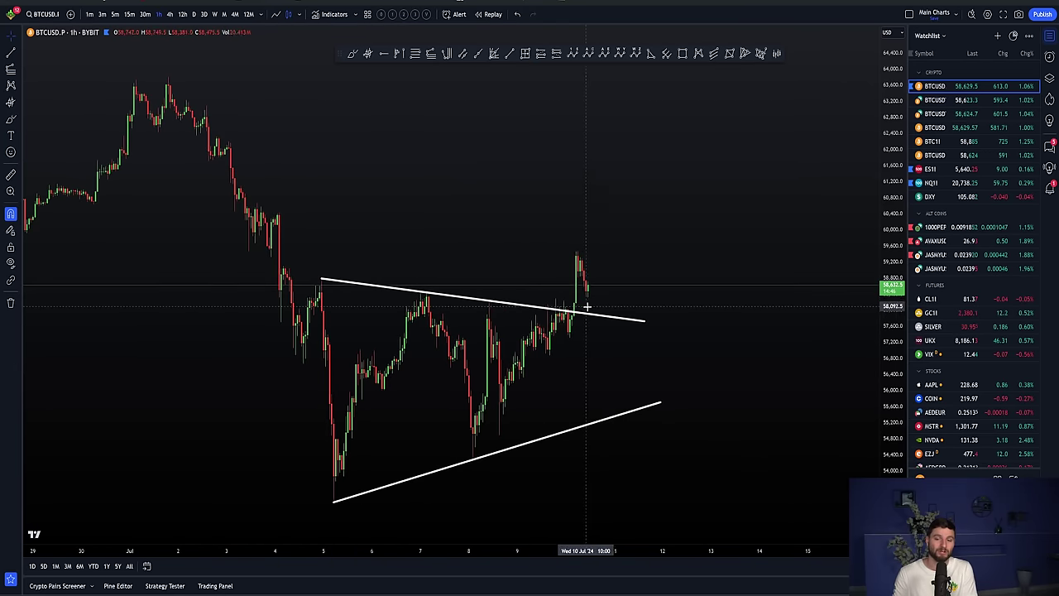
{"action": "scroll", "coordinate": [642, 482], "scroll_direction": "up", "scroll_amount": 2}
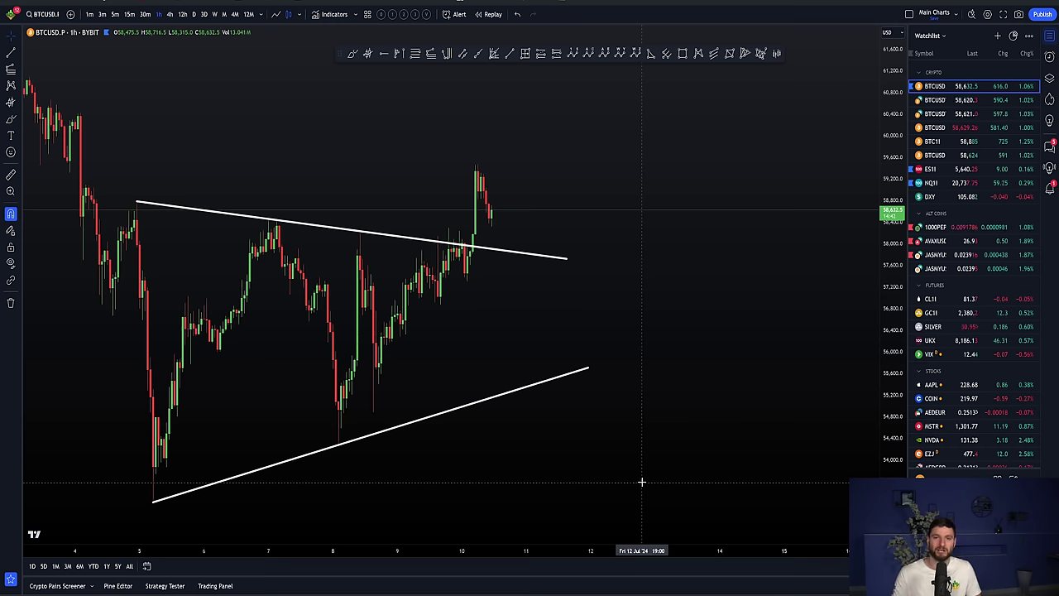
{"action": "scroll", "coordinate": [642, 482], "scroll_direction": "up", "scroll_amount": 1}
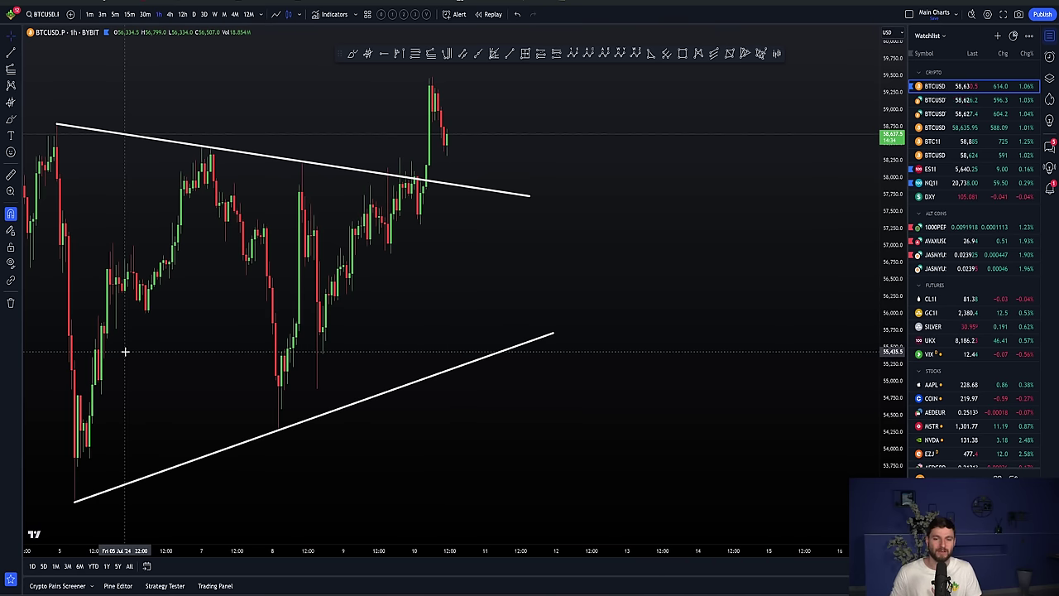
{"action": "scroll", "coordinate": [289, 281], "scroll_direction": "down", "scroll_amount": 1}
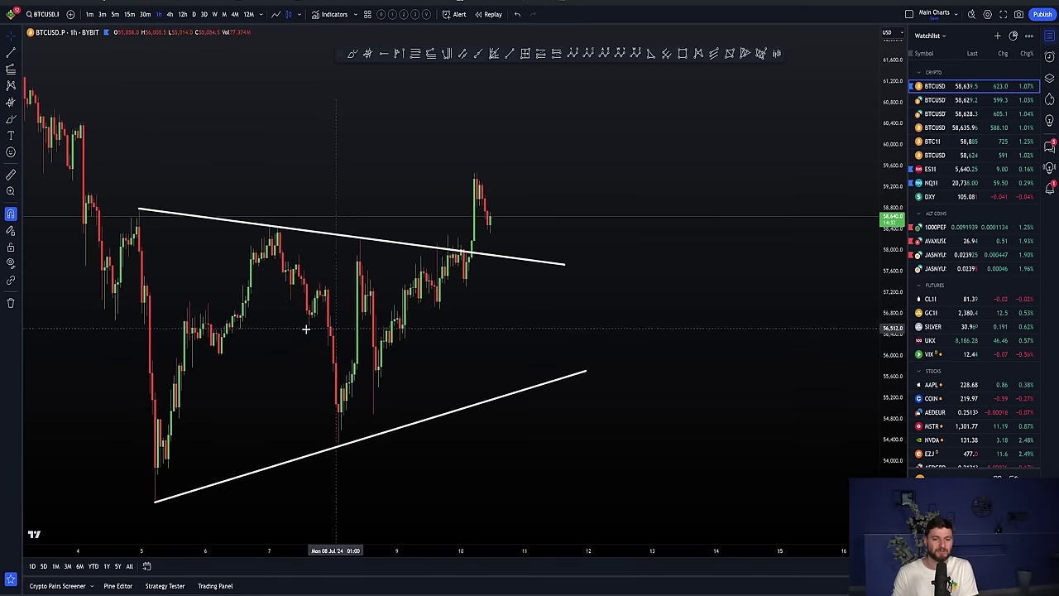
{"action": "scroll", "coordinate": [295, 269], "scroll_direction": "down", "scroll_amount": 1}
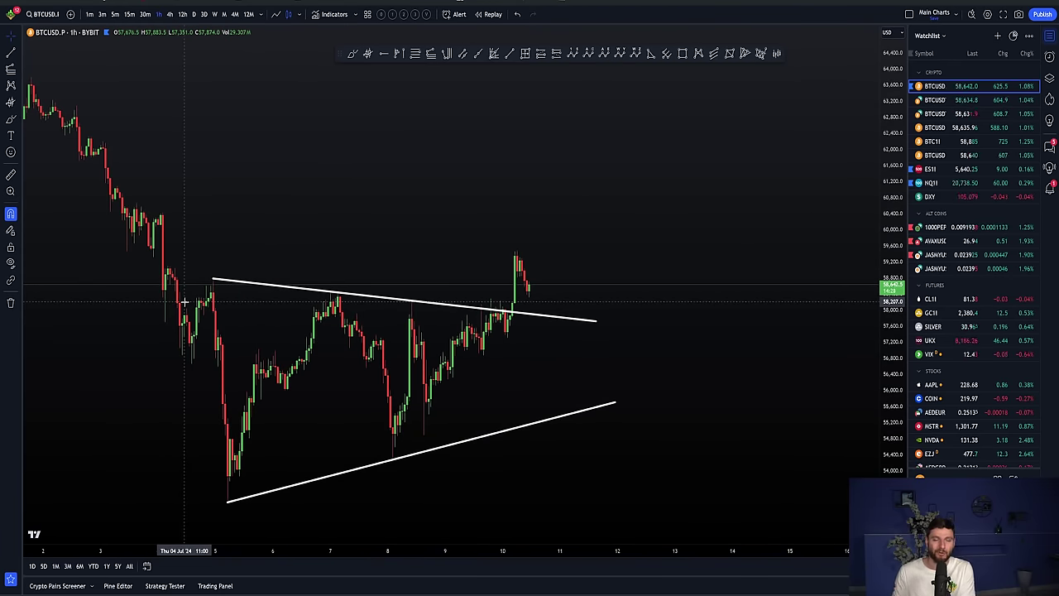
{"action": "scroll", "coordinate": [399, 322], "scroll_direction": "up", "scroll_amount": 1}
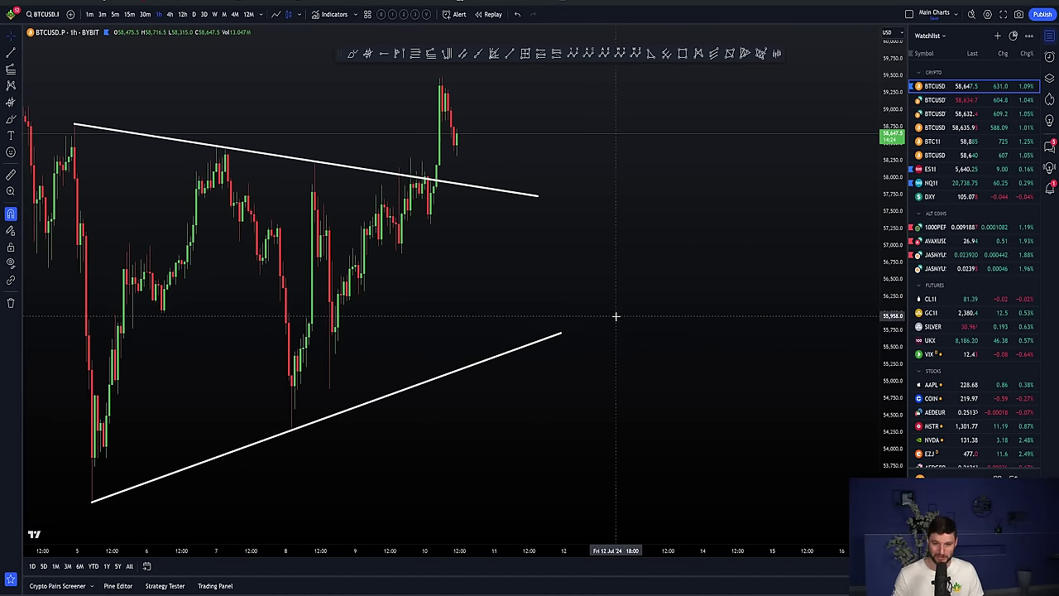
{"action": "scroll", "coordinate": [580, 319], "scroll_direction": "down", "scroll_amount": 1}
{"action": "scroll", "coordinate": [476, 302], "scroll_direction": "up", "scroll_amount": 1}
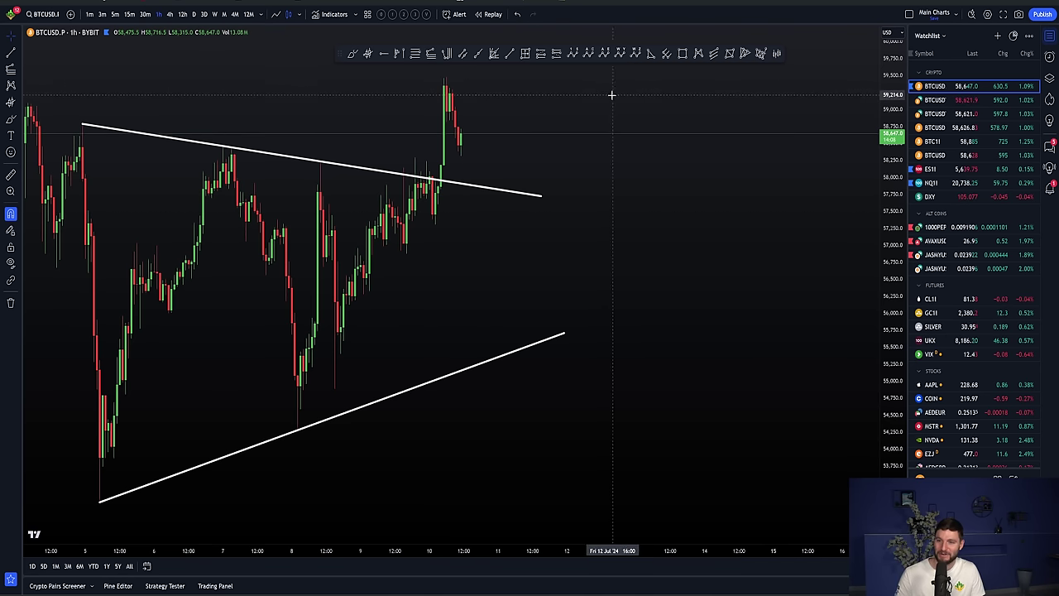
{"action": "scroll", "coordinate": [611, 96], "scroll_direction": "down", "scroll_amount": 2}
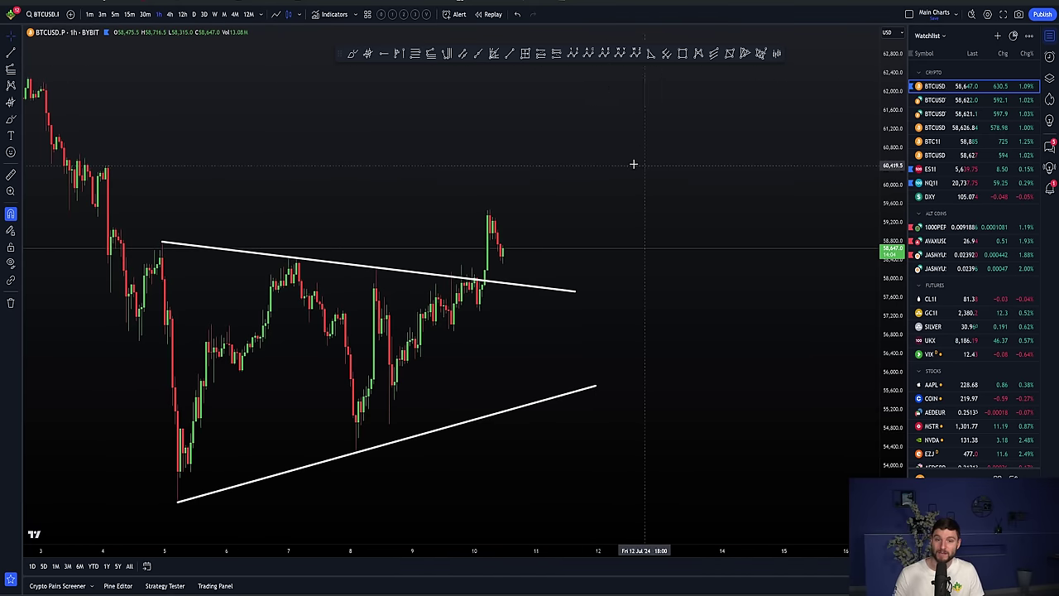
Measure the triangle's height with a date and price range from the 5 July low to the start of the upper trend line.
{"action": "scroll", "coordinate": [521, 145], "scroll_direction": "up", "scroll_amount": 2}
{"action": "left_click", "coordinate": [525, 53]}
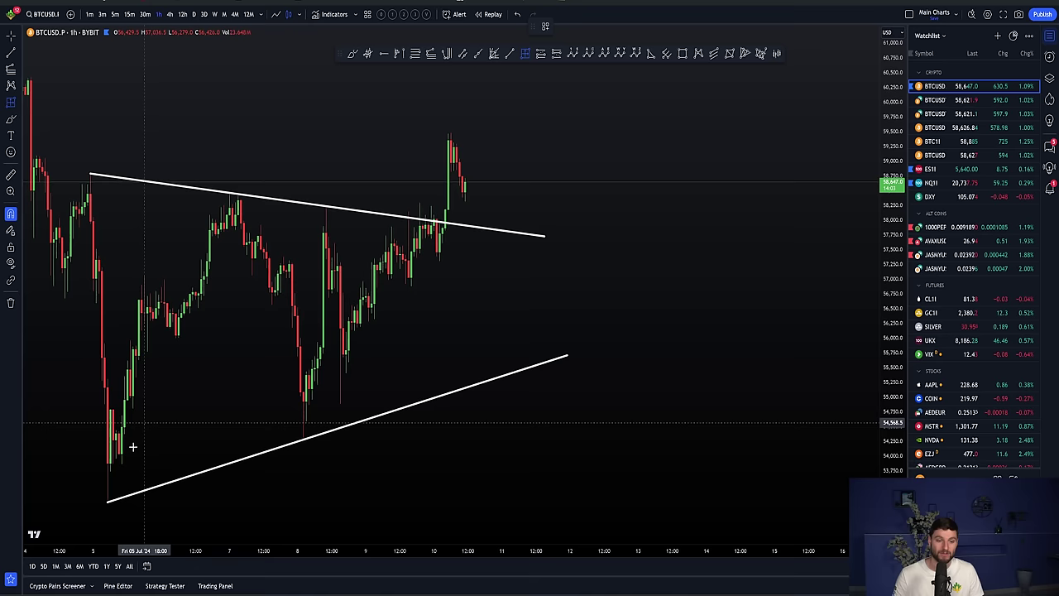
{"action": "left_click", "coordinate": [108, 502]}
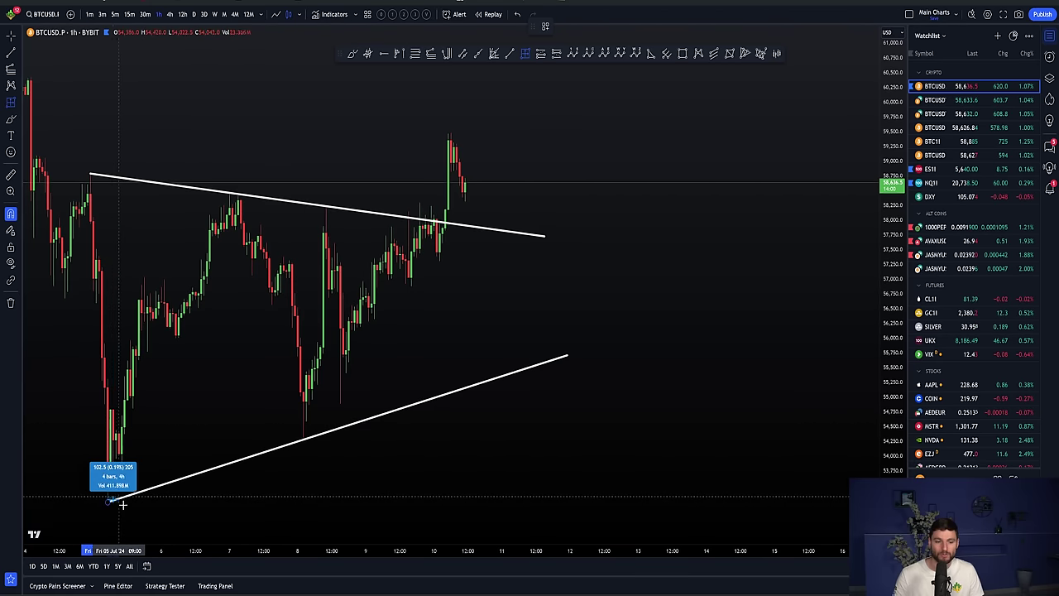
{"action": "left_click", "coordinate": [91, 174]}
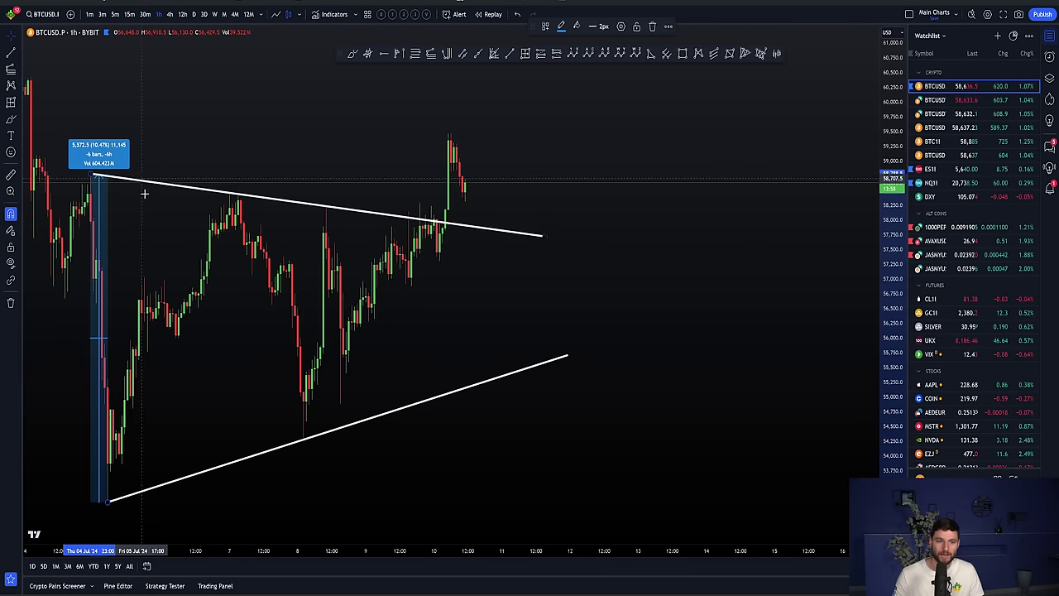
Copy the date and price range to the 10 July breakout at the upper trend line, starting it at about 58,006.
{"action": "left_click", "coordinate": [101, 346]}
{"action": "key", "text": "Escape"}
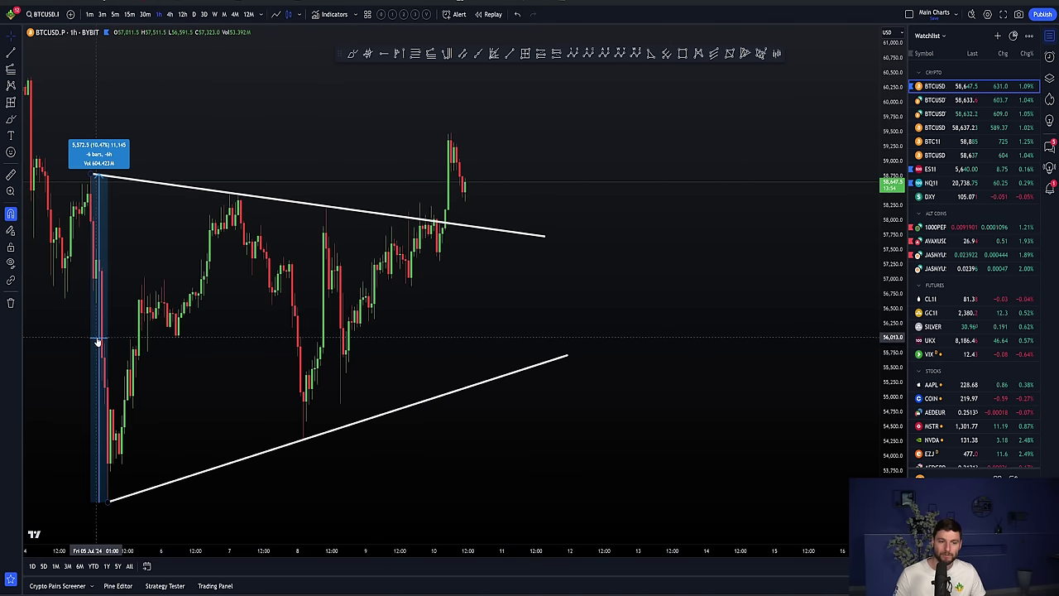
{"action": "left_click_drag", "start_coordinate": [98, 340], "coordinate": [469, 64]}
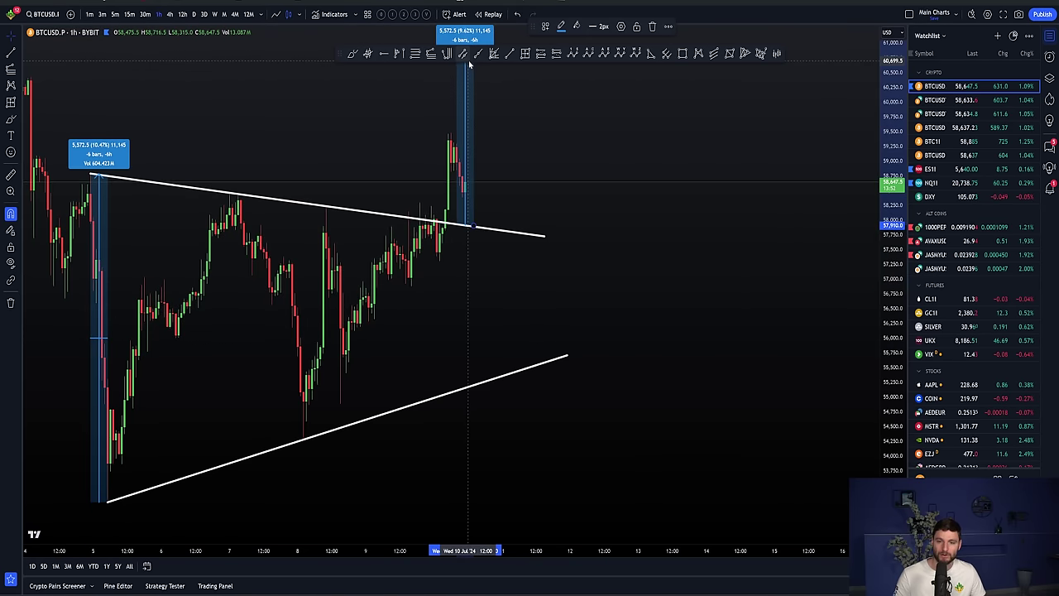
{"action": "left_click_drag", "start_coordinate": [782, 286], "coordinate": [706, 358]}
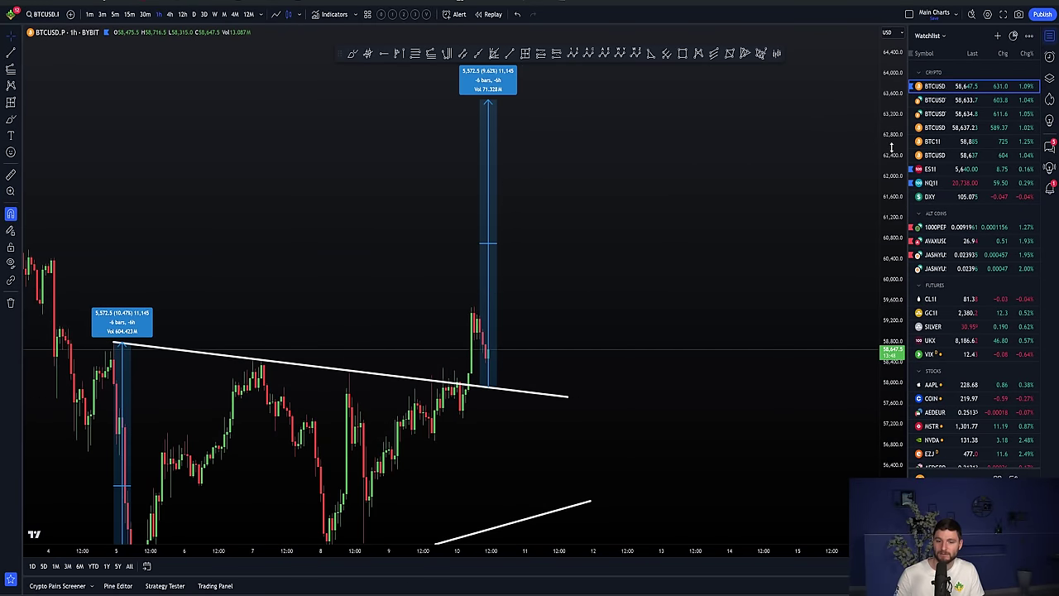
{"action": "scroll", "coordinate": [645, 348], "scroll_direction": "down", "scroll_amount": 3}
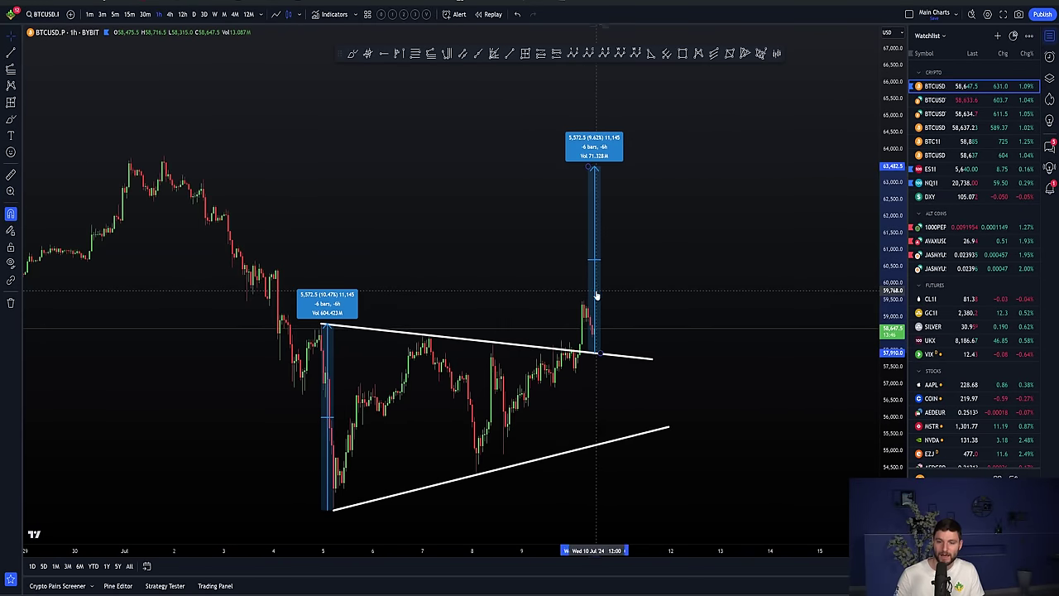
{"action": "left_click", "coordinate": [596, 295]}
{"action": "left_click_drag", "start_coordinate": [595, 295], "coordinate": [596, 265]}
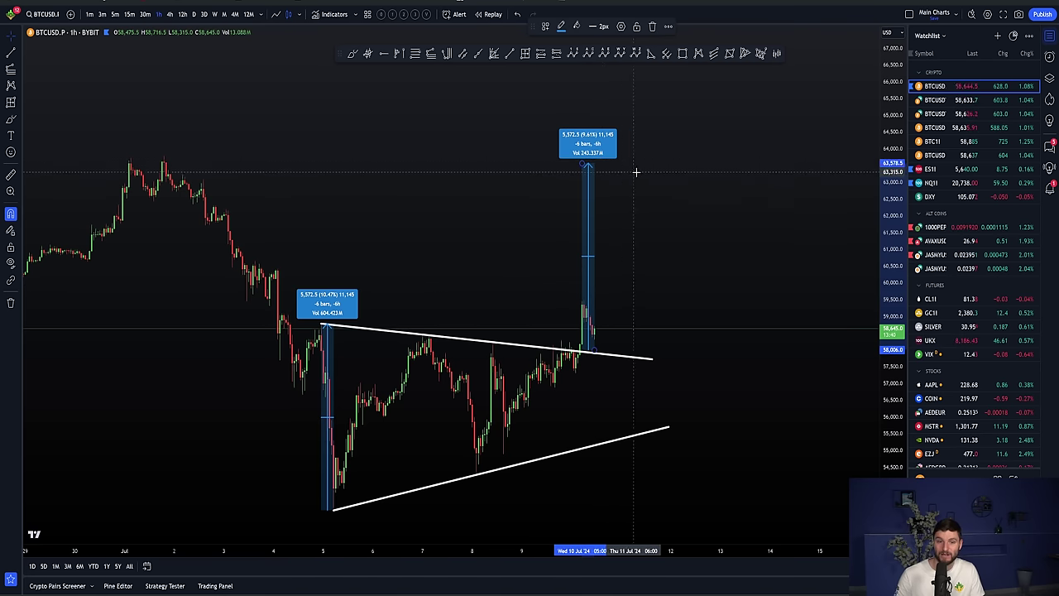
Place a horizontal ray from the 1 July high at about 63,807.5.
{"action": "scroll", "coordinate": [749, 234], "scroll_direction": "down", "scroll_amount": 1}
{"action": "scroll", "coordinate": [515, 170], "scroll_direction": "right", "scroll_amount": 3}
{"action": "left_click", "coordinate": [384, 54]}
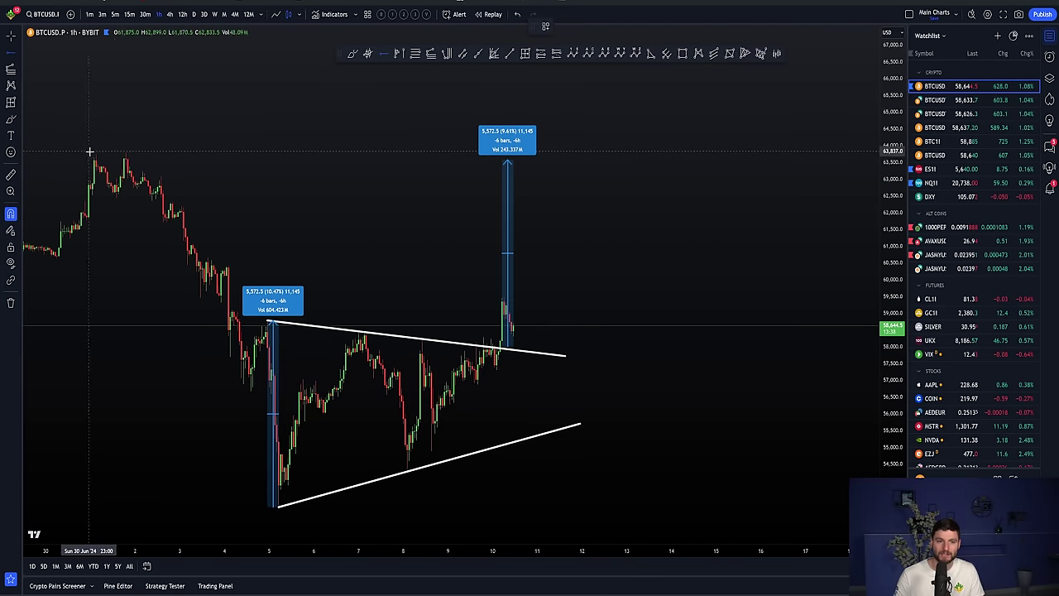
{"action": "left_click", "coordinate": [128, 155]}
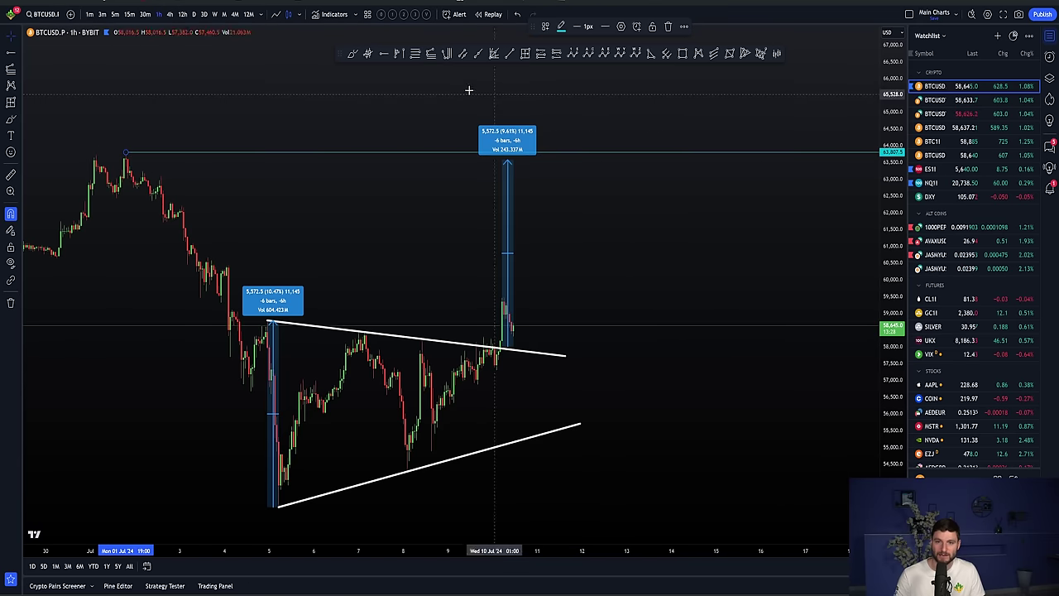
Circle the ray beside the projected target with the brush, and delete both the circle and the ray.
{"action": "left_click", "coordinate": [353, 53]}
{"action": "mouse_move", "coordinate": [577, 141]}
{"action": "left_mouse_down"}
{"action": "mouse_move", "coordinate": [551, 149]}
{"action": "mouse_move", "coordinate": [562, 171]}
{"action": "mouse_move", "coordinate": [583, 154]}
{"action": "mouse_move", "coordinate": [578, 140]}
{"action": "left_mouse_up"}
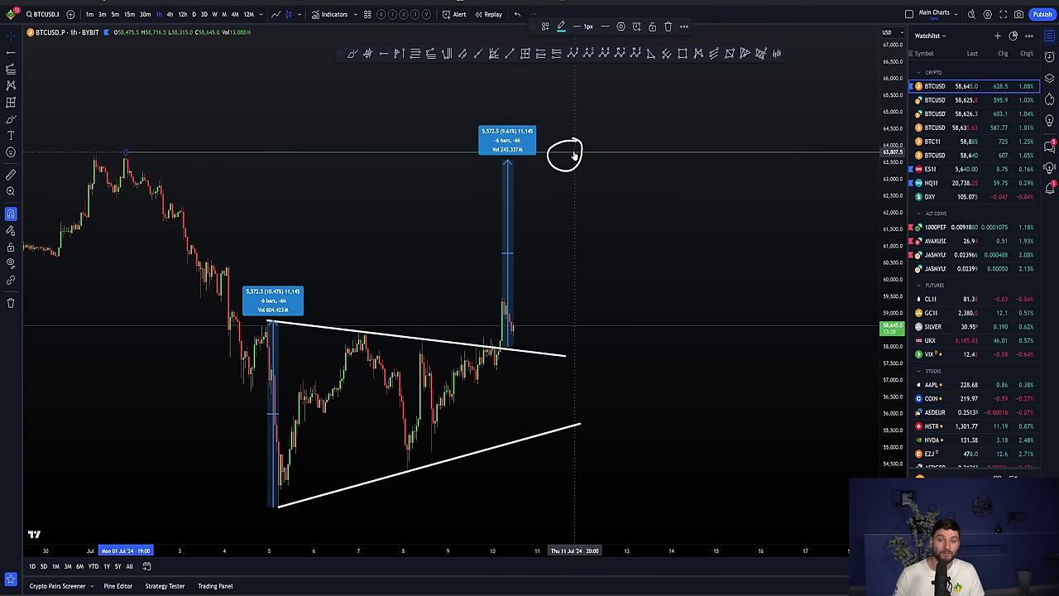
{"action": "key", "text": "Delete"}
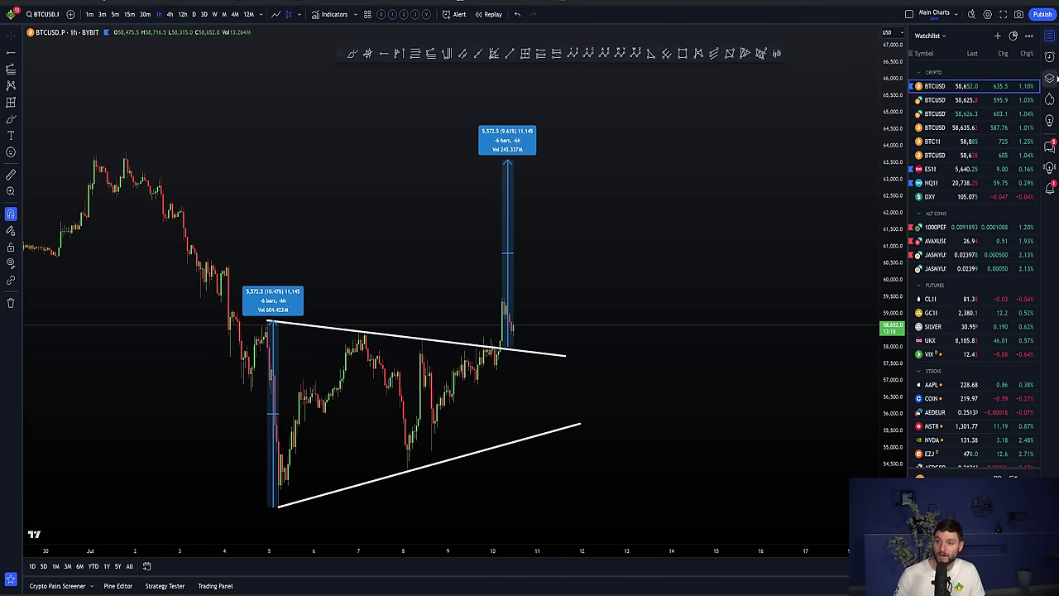
Show the HTF Levels and nPOCs drawing groups to compare them with the projected target, and hide both groups again.
{"action": "left_click", "coordinate": [1049, 78]}
{"action": "left_click", "coordinate": [1019, 217]}
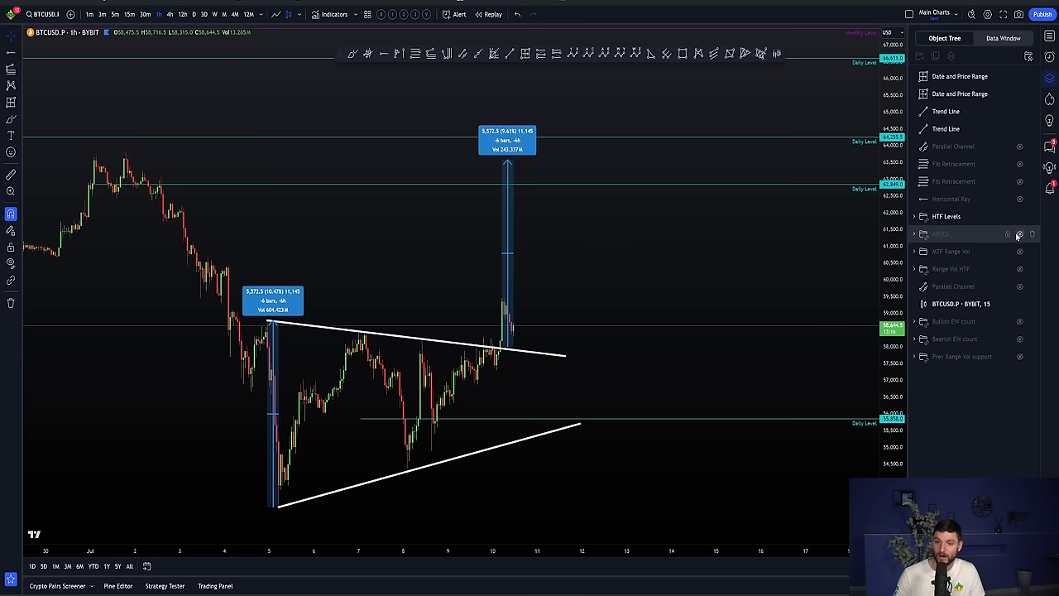
{"action": "left_click", "coordinate": [1019, 235]}
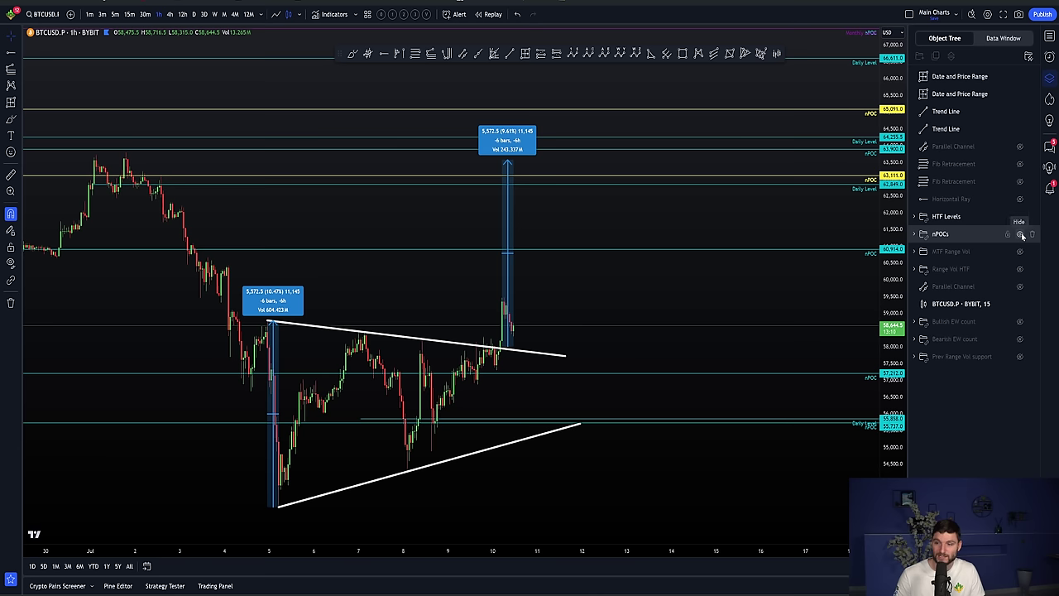
{"action": "left_click", "coordinate": [1020, 235]}
{"action": "left_click", "coordinate": [1020, 217]}
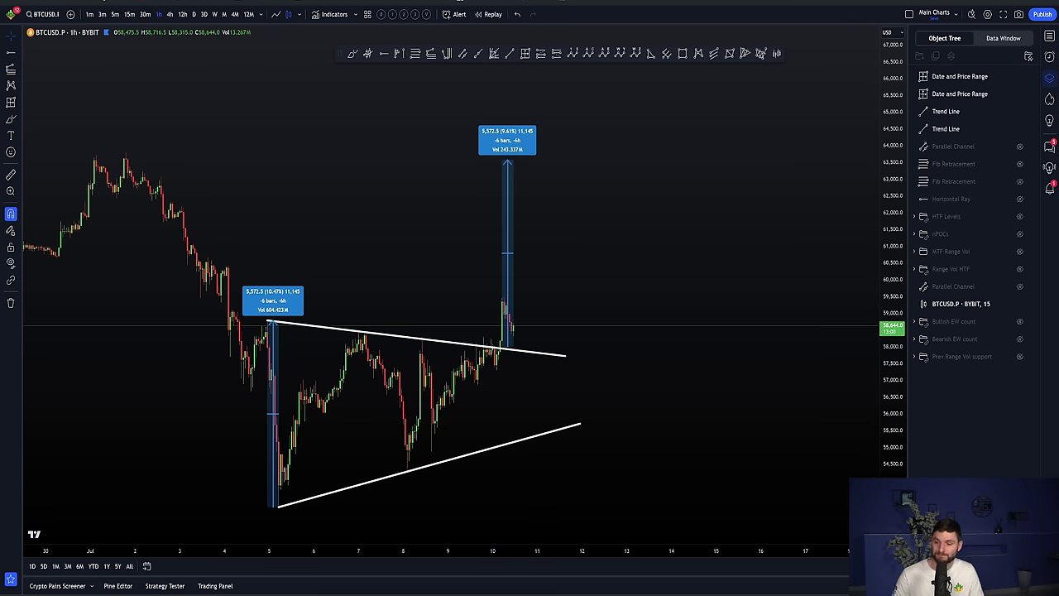
Delete both date and price ranges, the one at the breakout and the one at the triangle's start.
{"action": "left_click", "coordinate": [504, 253]}
{"action": "key", "text": "Delete"}
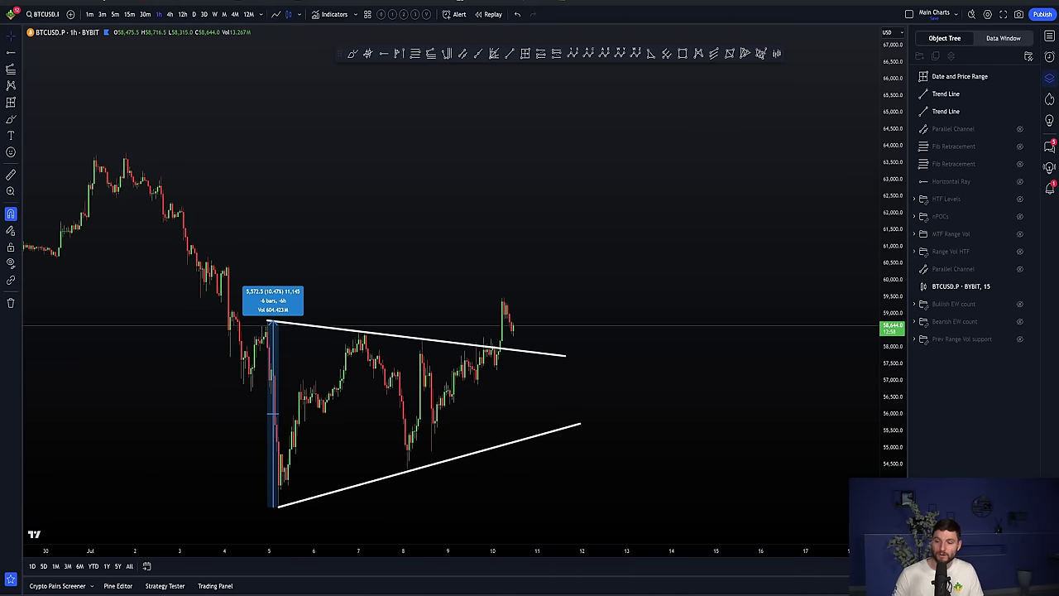
{"action": "scroll", "coordinate": [756, 402], "scroll_direction": "up", "scroll_amount": 5}
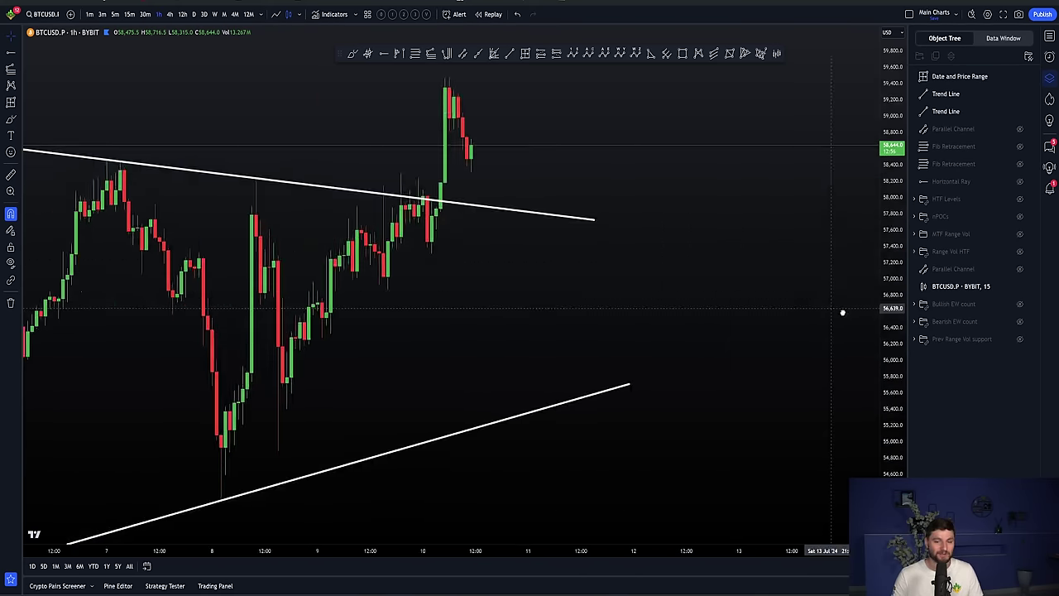
{"action": "scroll", "coordinate": [733, 347], "scroll_direction": "down", "scroll_amount": 3}
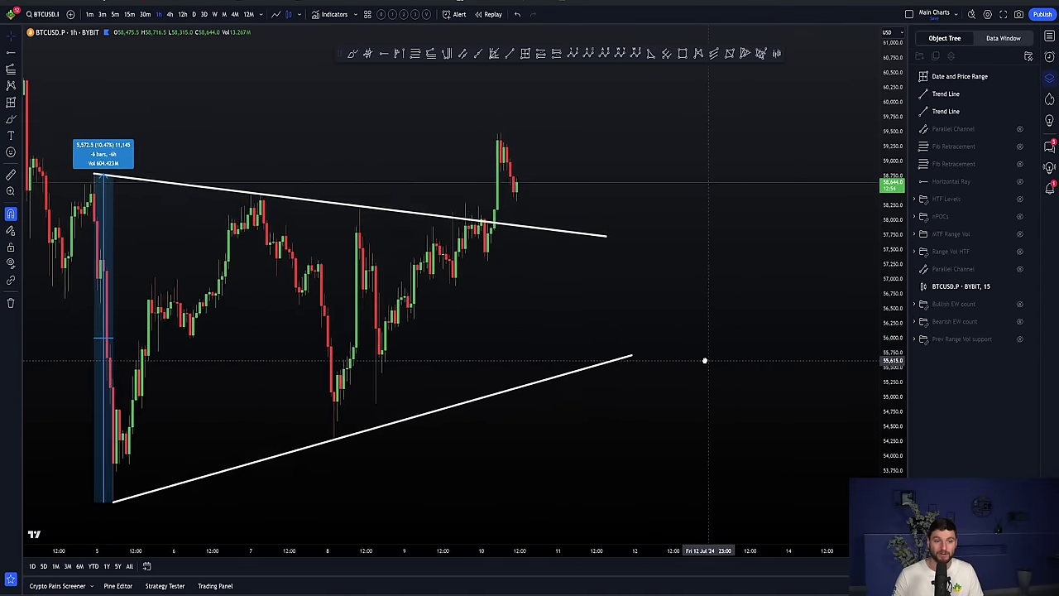
{"action": "left_click", "coordinate": [73, 208]}
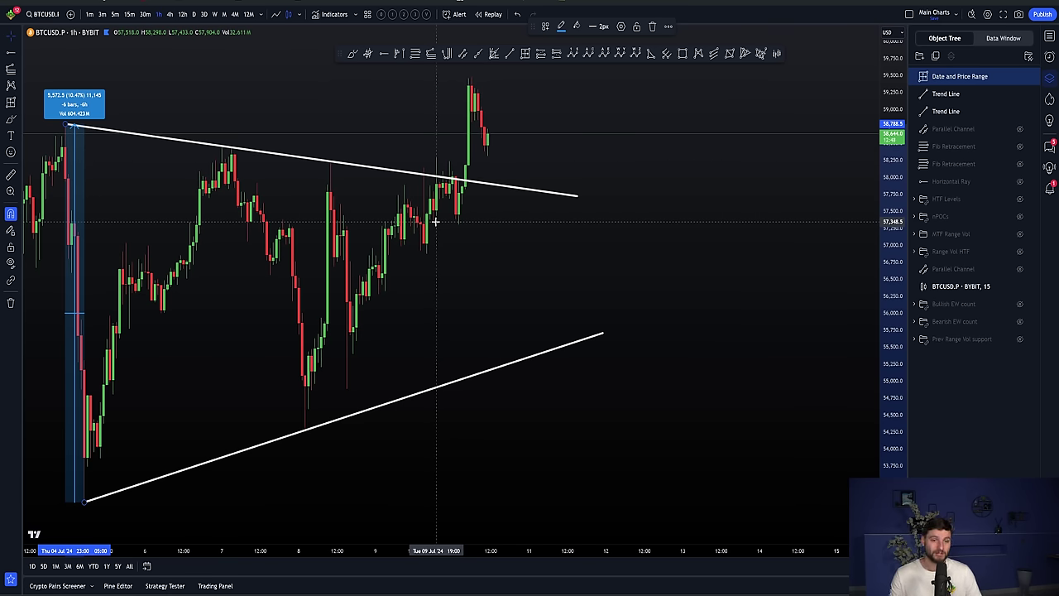
{"action": "key", "text": "Delete"}
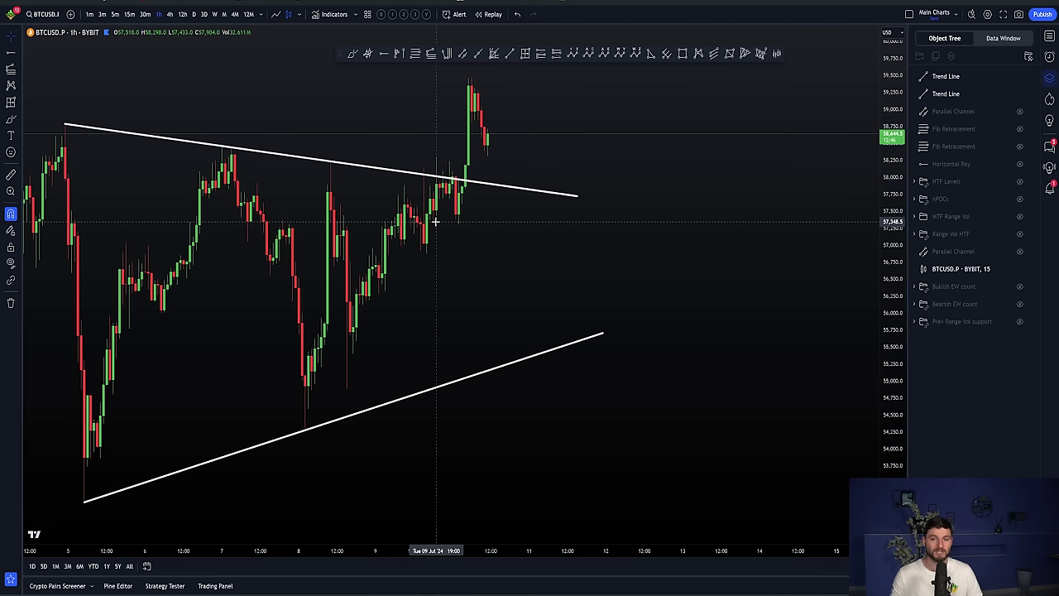
Draw a rectangle zone across the prior highs from 6 to 12 July, between about 58,153 and 57,900.
{"action": "scroll", "coordinate": [436, 222], "scroll_direction": "up", "scroll_amount": 2}
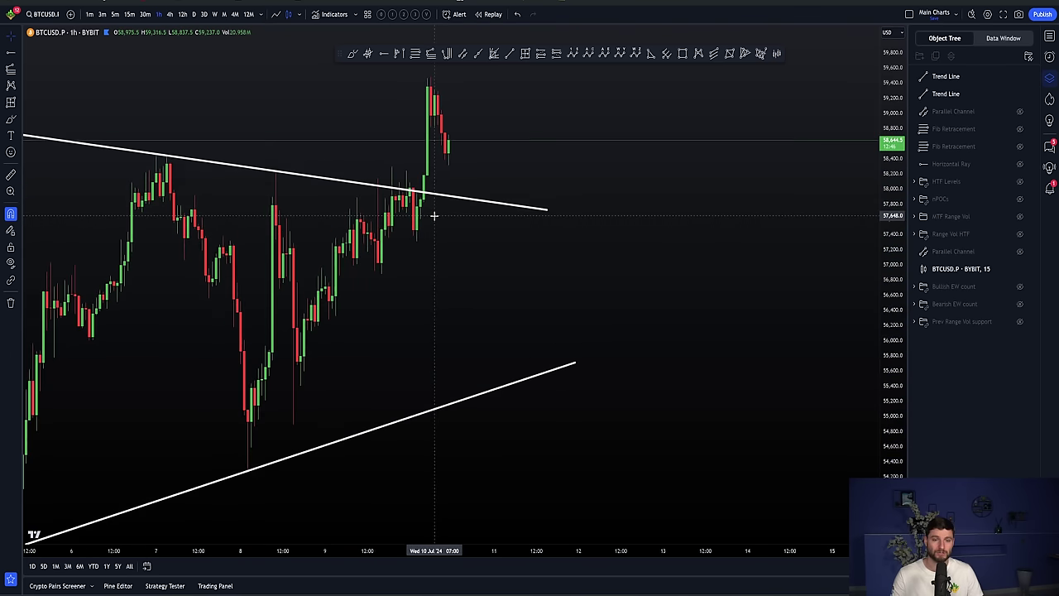
{"action": "left_click", "coordinate": [682, 53]}
{"action": "left_click", "coordinate": [78, 176]}
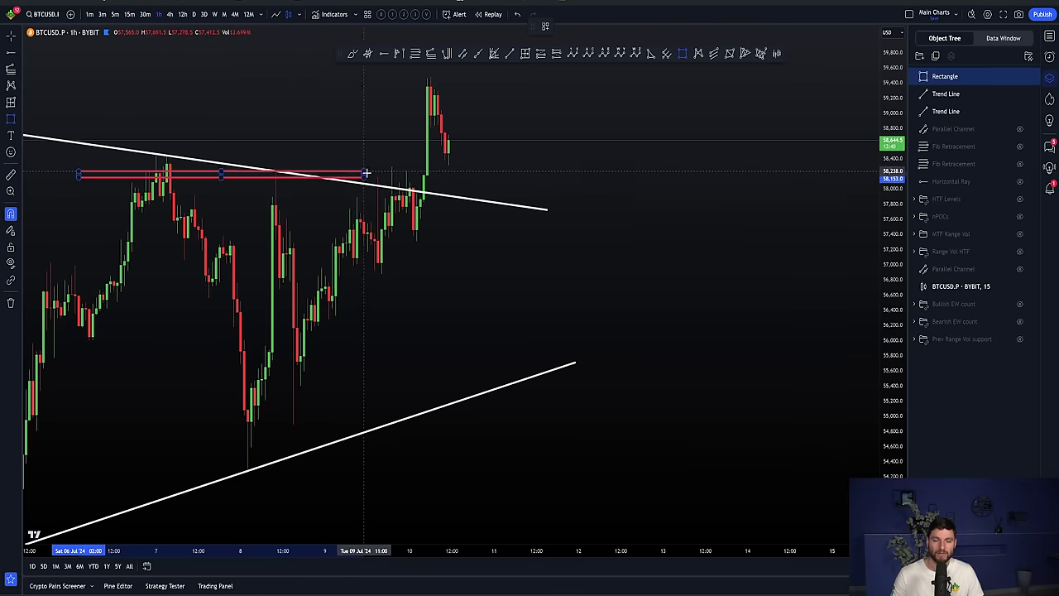
{"action": "left_click", "coordinate": [646, 195]}
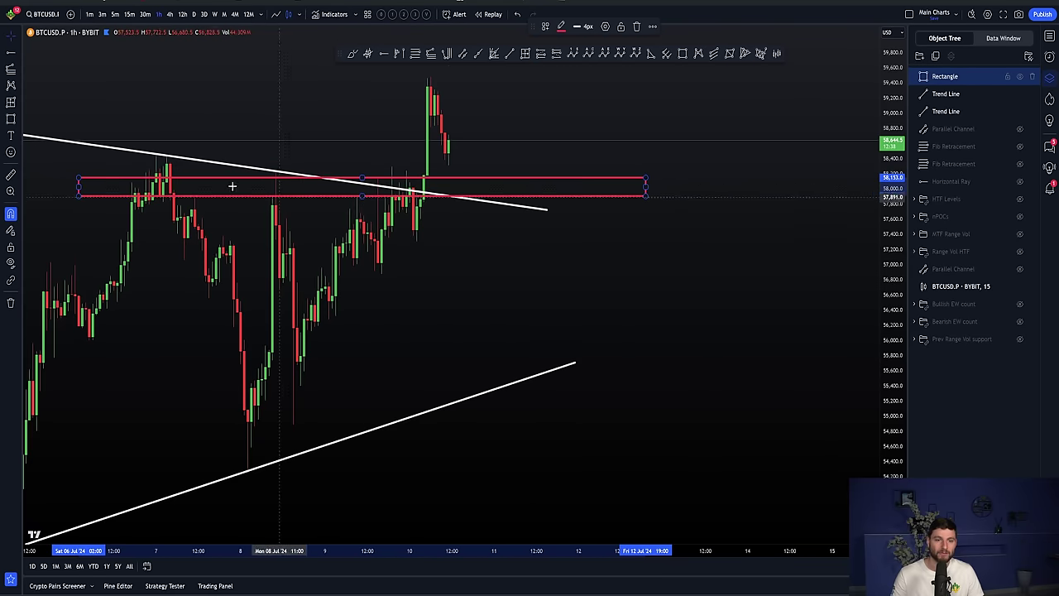
Sketch a pullback into the rectangle zone and a rally with the brush, and remove both the sketch and the rectangle.
{"action": "left_click", "coordinate": [351, 53]}
{"action": "mouse_move", "coordinate": [445, 138]}
{"action": "left_mouse_down"}
{"action": "mouse_move", "coordinate": [475, 190]}
{"action": "mouse_move", "coordinate": [496, 170]}
{"action": "mouse_move", "coordinate": [545, 52]}
{"action": "left_mouse_up"}
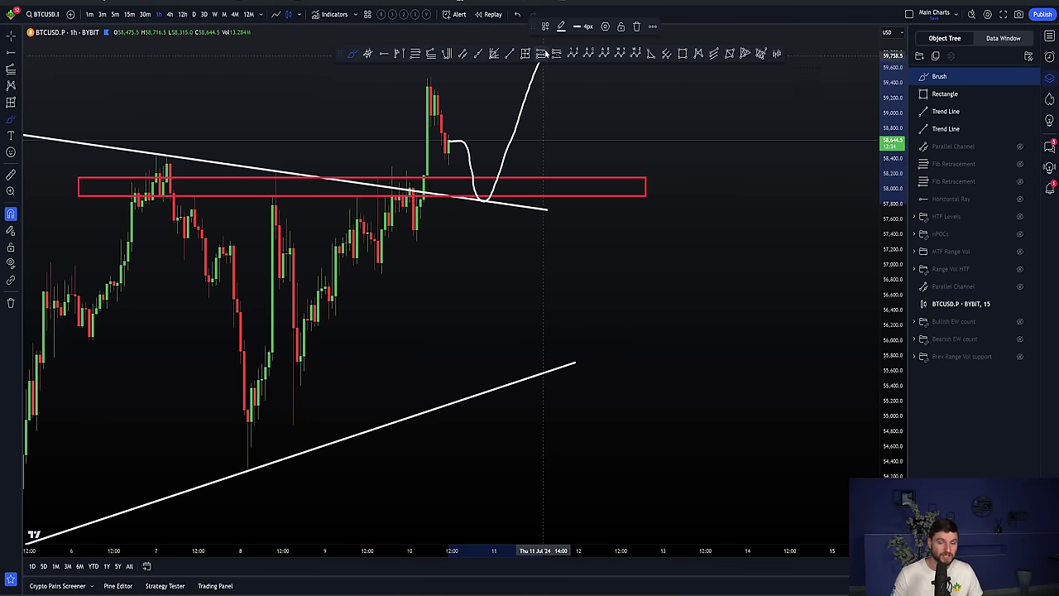
{"action": "key", "text": "ctrl+z"}
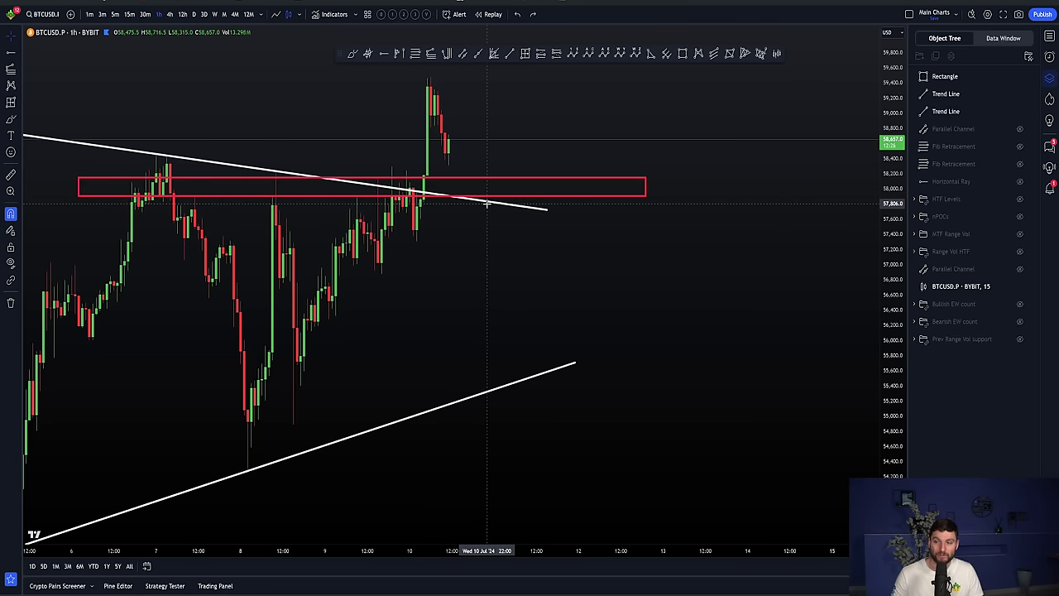
{"action": "left_click", "coordinate": [497, 187]}
{"action": "key", "text": "Delete"}
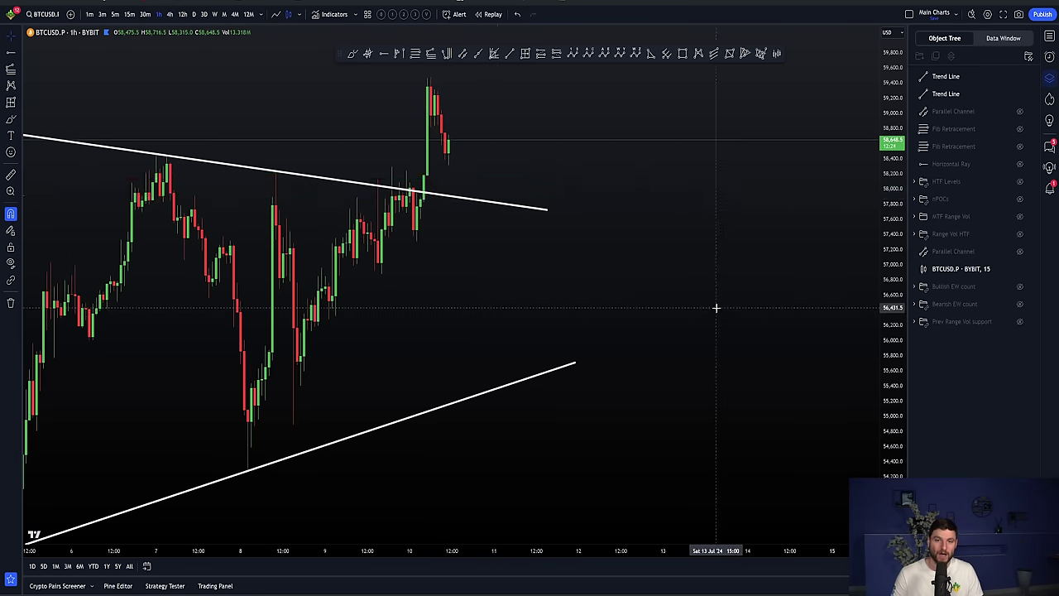
Anchor a VWAP at the 5 July low where the lower trend line starts, and delete it again.
{"action": "scroll", "coordinate": [715, 308], "scroll_direction": "down", "scroll_amount": 3}
{"action": "scroll", "coordinate": [718, 315], "scroll_direction": "up", "scroll_amount": 2}
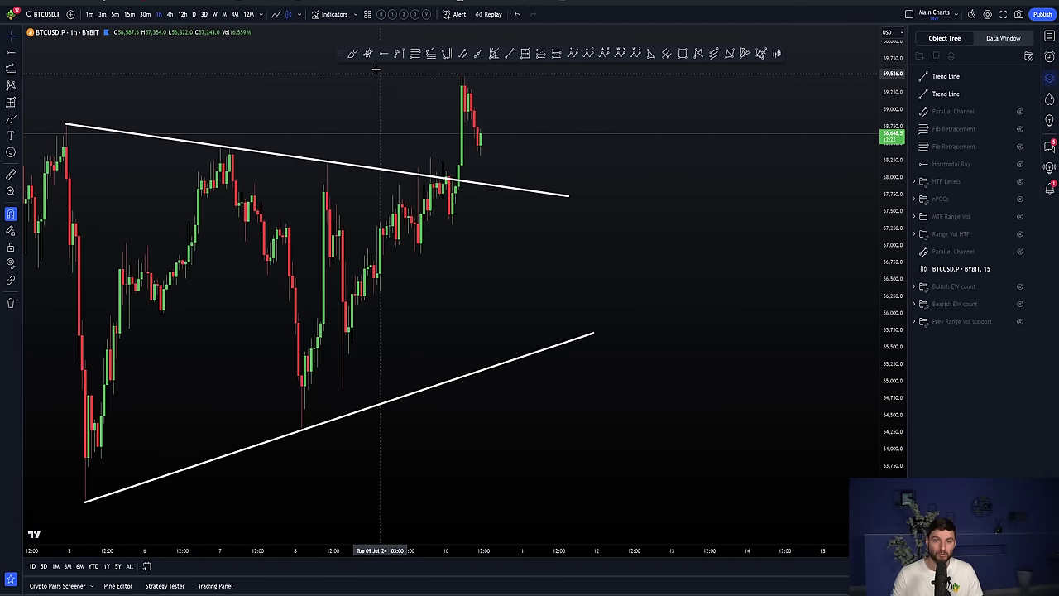
{"action": "left_click", "coordinate": [84, 500]}
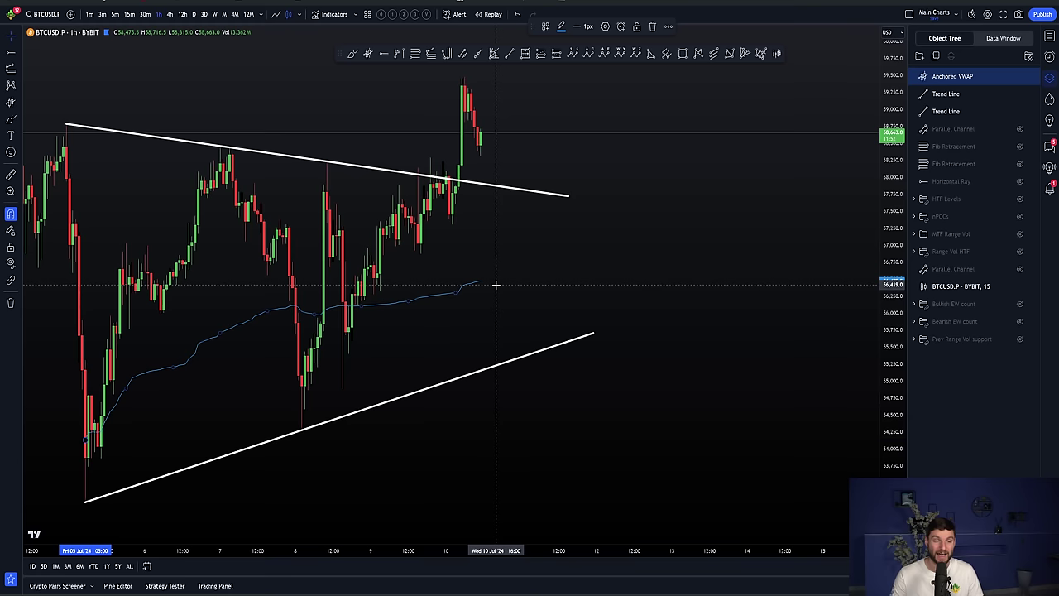
{"action": "key", "text": "Delete"}
Examine the breakout above the triangle's upper trend line together with the decline that preceded the triangle.
{"action": "scroll", "coordinate": [729, 343], "scroll_direction": "down", "scroll_amount": 3}
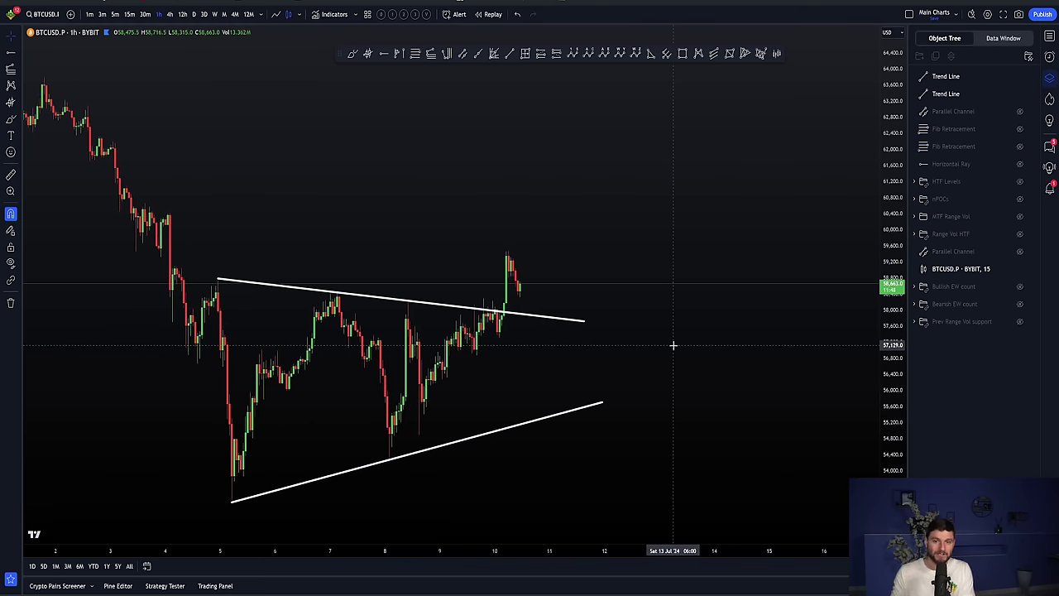
{"action": "scroll", "coordinate": [667, 345], "scroll_direction": "up", "scroll_amount": 3}
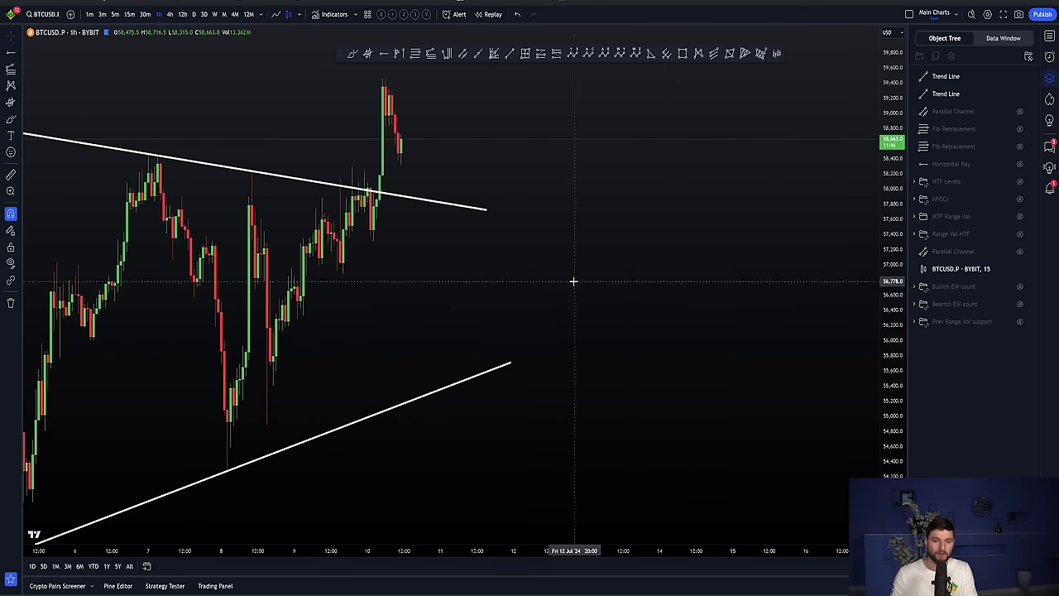
{"action": "left_click_drag", "start_coordinate": [572, 281], "coordinate": [739, 296]}
{"action": "scroll", "coordinate": [739, 297], "scroll_direction": "down", "scroll_amount": 2}
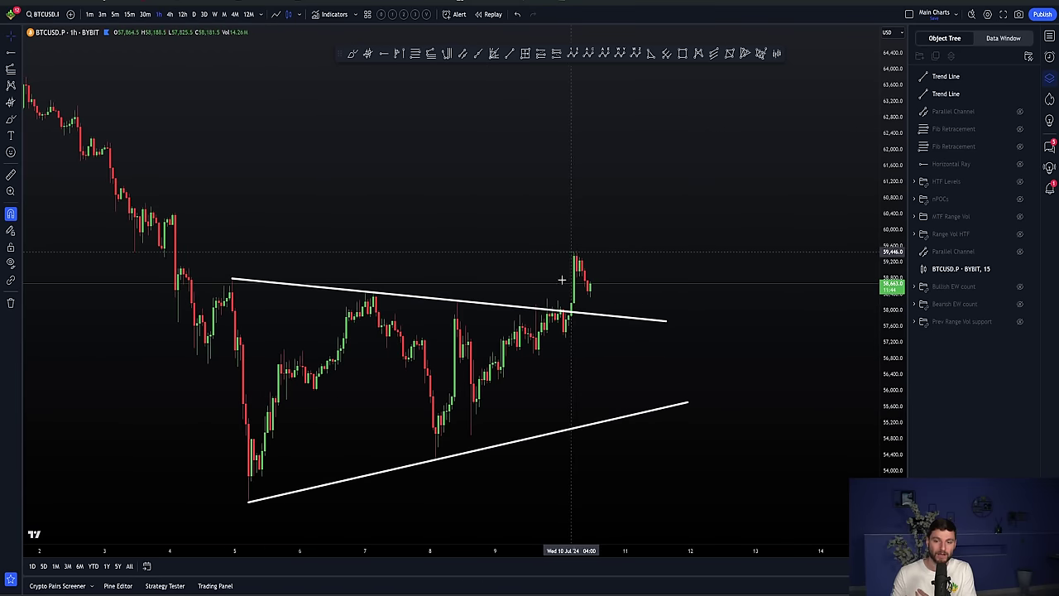
{"action": "scroll", "coordinate": [555, 316], "scroll_direction": "up", "scroll_amount": 1}
{"action": "scroll", "coordinate": [555, 317], "scroll_direction": "down", "scroll_amount": 2}
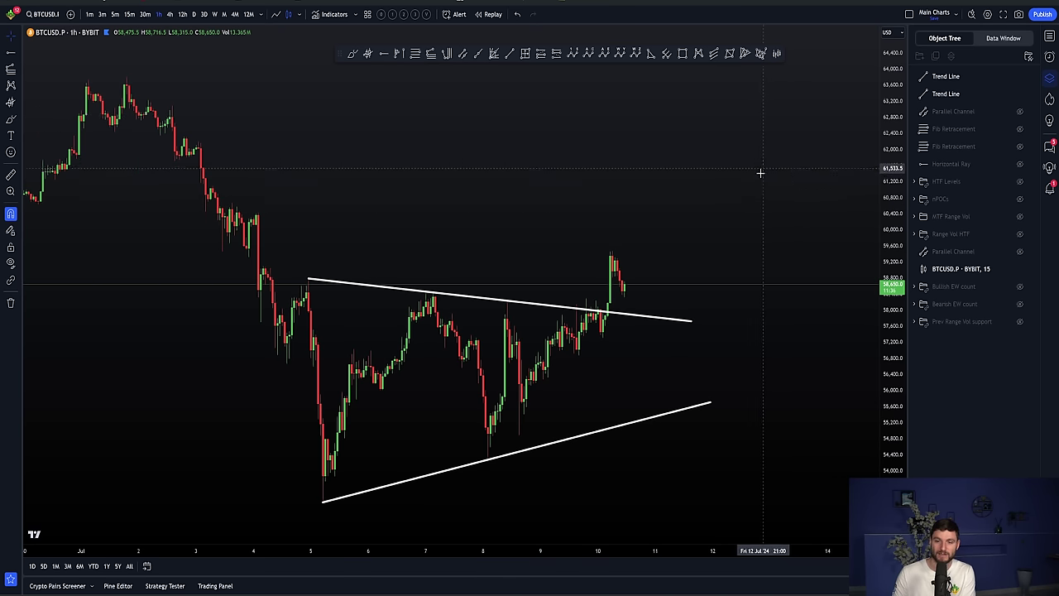
{"action": "scroll", "coordinate": [757, 191], "scroll_direction": "up", "scroll_amount": 2}
{"action": "scroll", "coordinate": [753, 213], "scroll_direction": "up", "scroll_amount": 1}
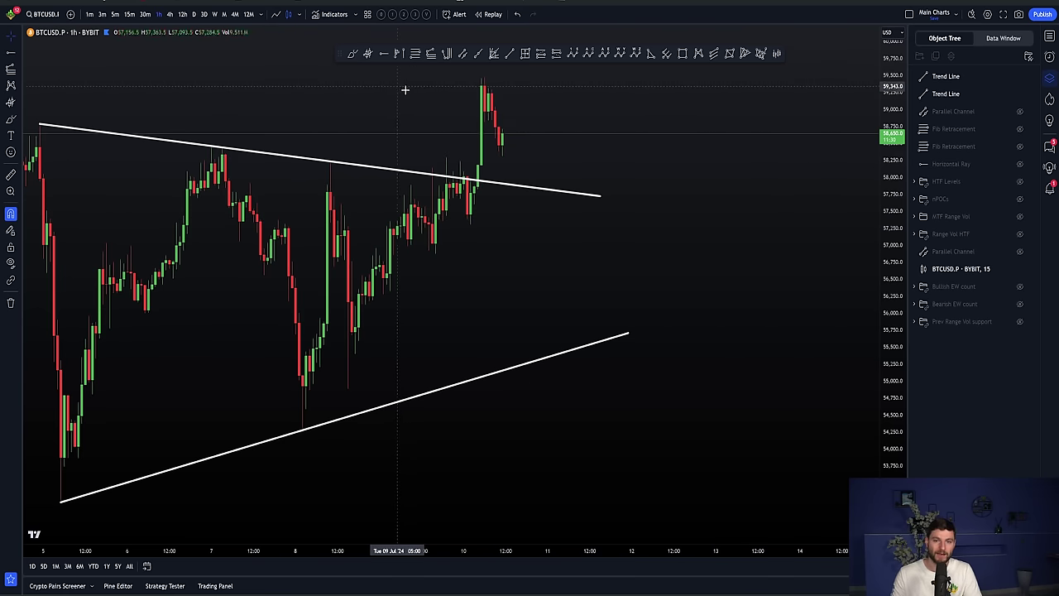
Draw a trend-based Fib extension from the 5 July low to about 58,400 and 54,254, adjust its second point to 58,432.5, and delete it.
{"action": "scroll", "coordinate": [418, 112], "scroll_direction": "down", "scroll_amount": 2}
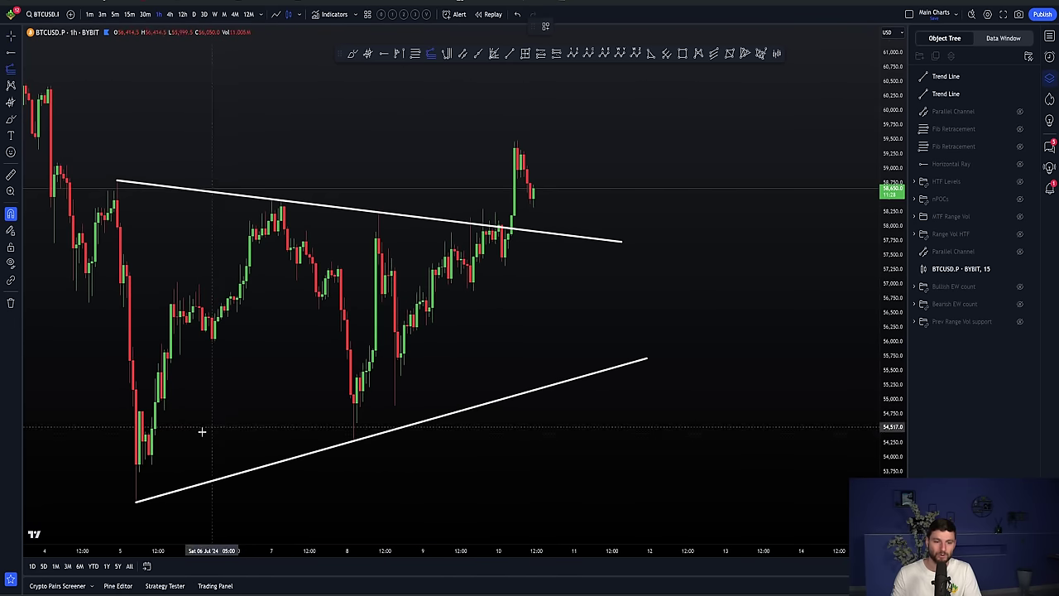
{"action": "left_click", "coordinate": [136, 498]}
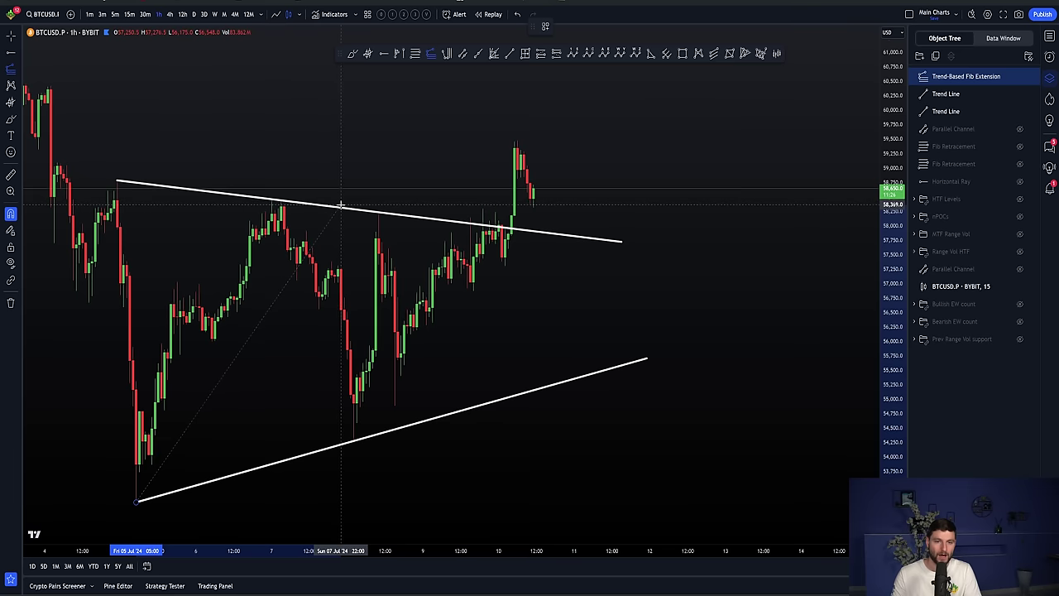
{"action": "left_click", "coordinate": [346, 205]}
{"action": "left_click", "coordinate": [630, 442]}
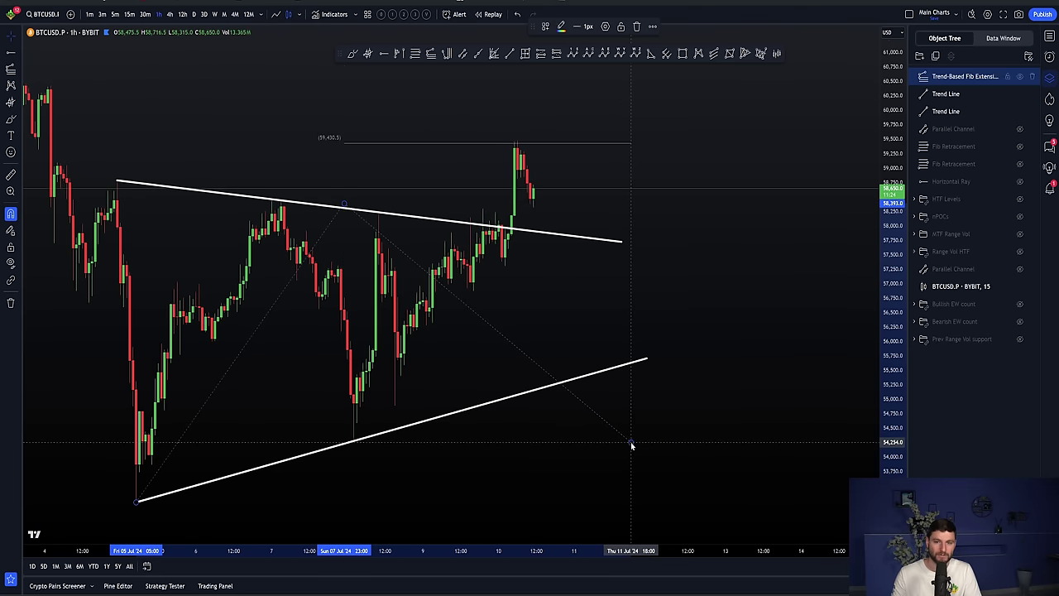
{"action": "left_click_drag", "start_coordinate": [343, 205], "coordinate": [340, 204]}
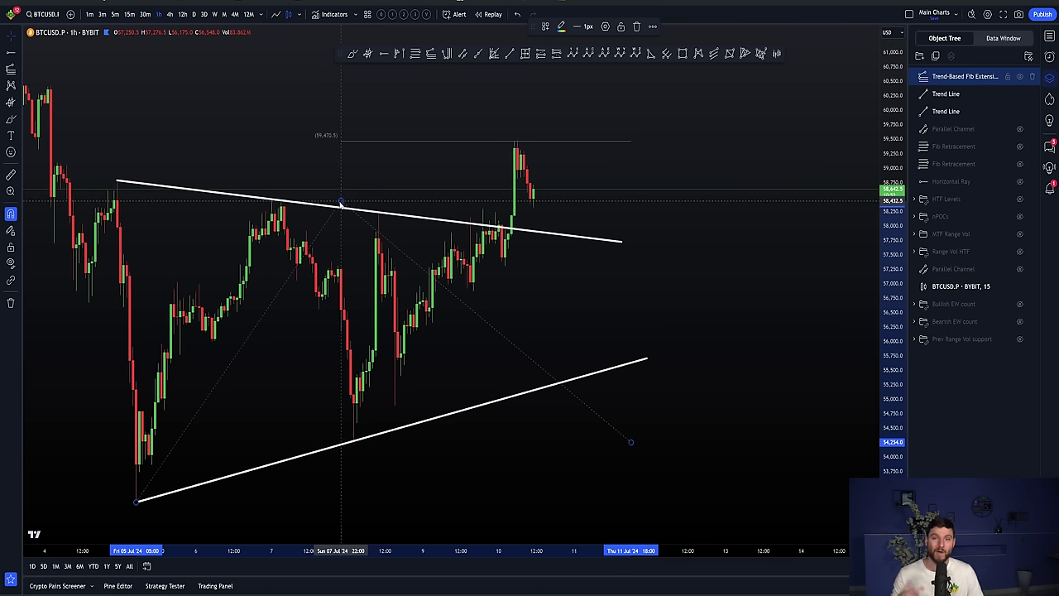
{"action": "key", "text": "Delete"}
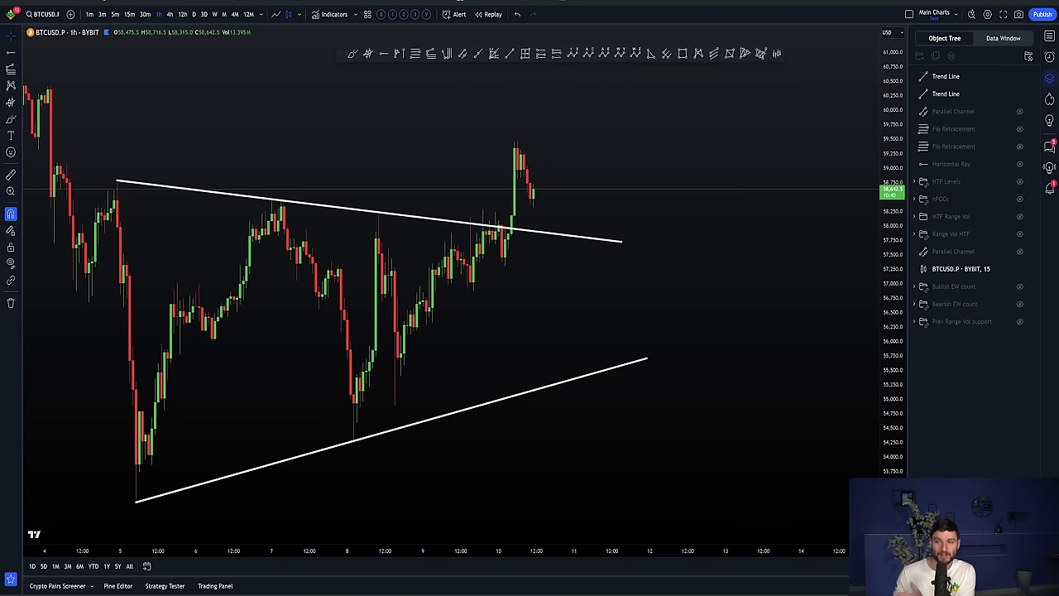
Show the watchlist and draw a date and price range from the 5 July low up to the upper trend line's start.
{"action": "left_click", "coordinate": [1049, 37]}
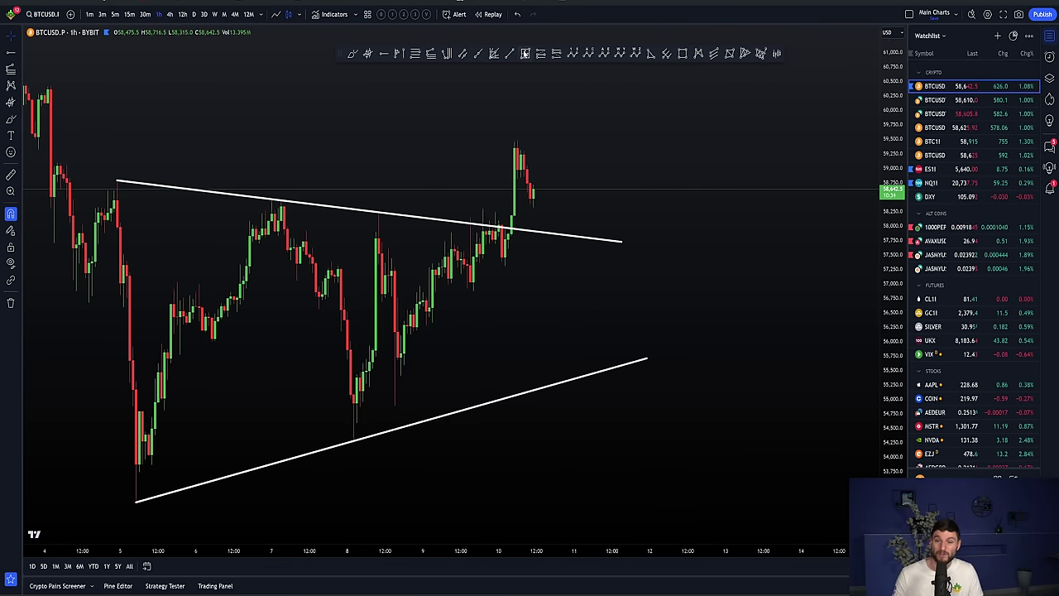
{"action": "left_click", "coordinate": [137, 499], "text": "shift"}
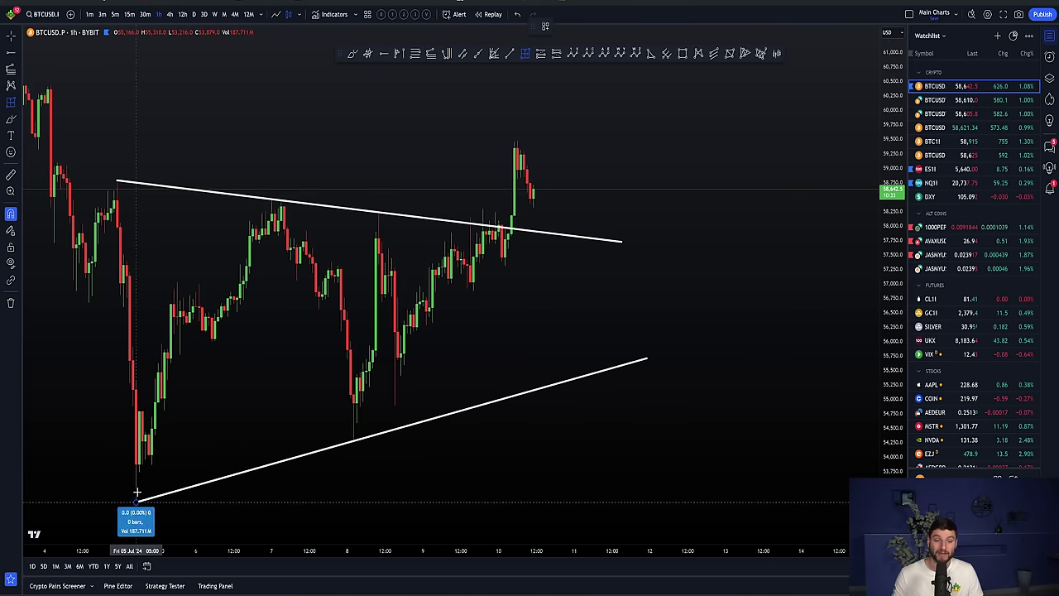
{"action": "left_click", "coordinate": [125, 182]}
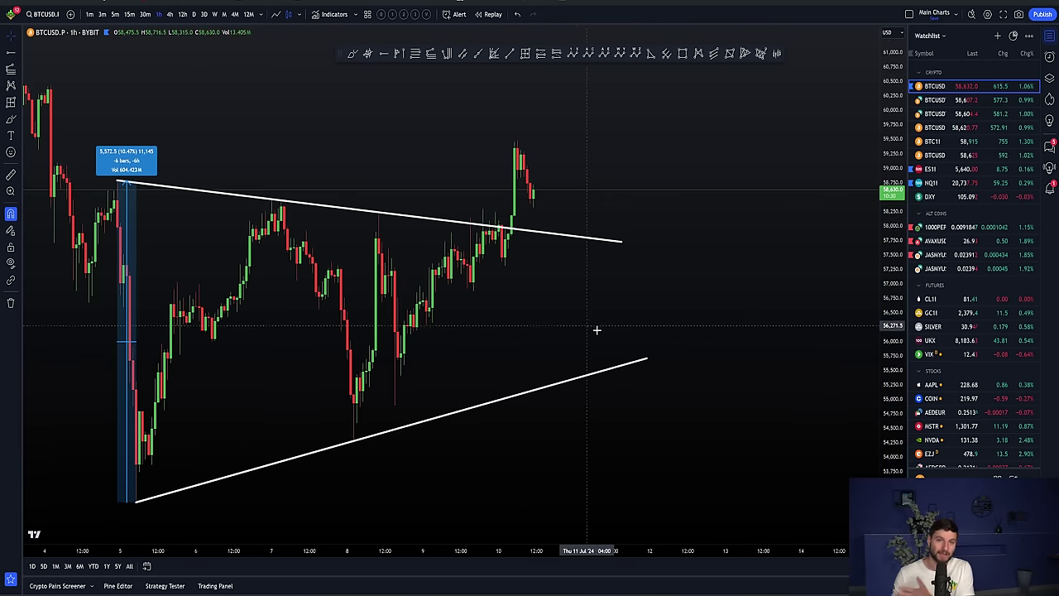
Duplicate the date and price range and place the copy below the lower trend line on 10 July, with its upper edge at 55,280.
{"action": "scroll", "coordinate": [837, 319], "scroll_direction": "down", "scroll_amount": 3}
{"action": "left_click_drag", "start_coordinate": [837, 319], "coordinate": [643, 245]}
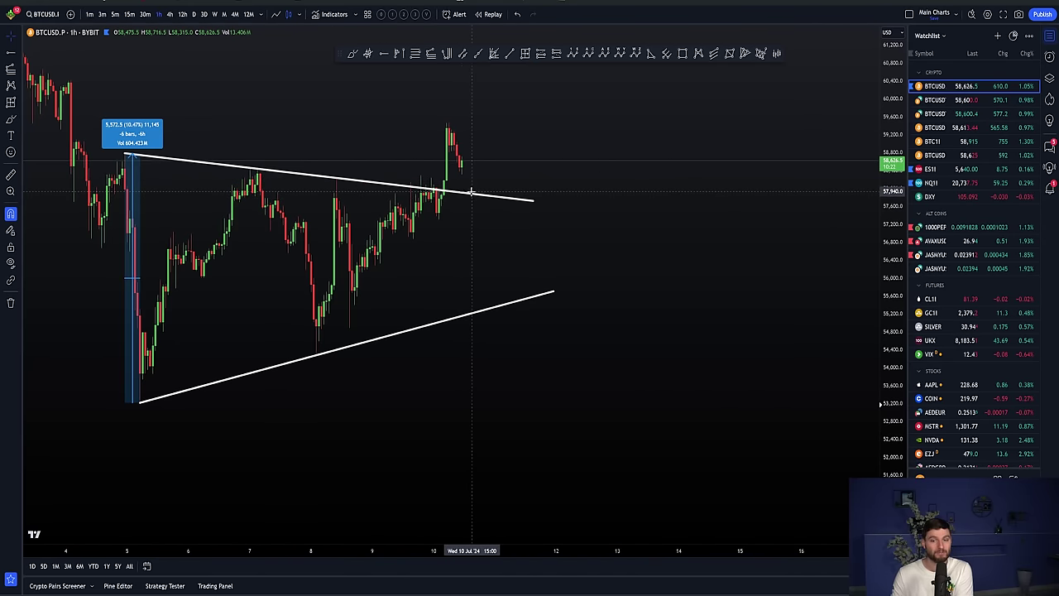
{"action": "left_click_drag", "start_coordinate": [133, 201], "coordinate": [311, 301]}
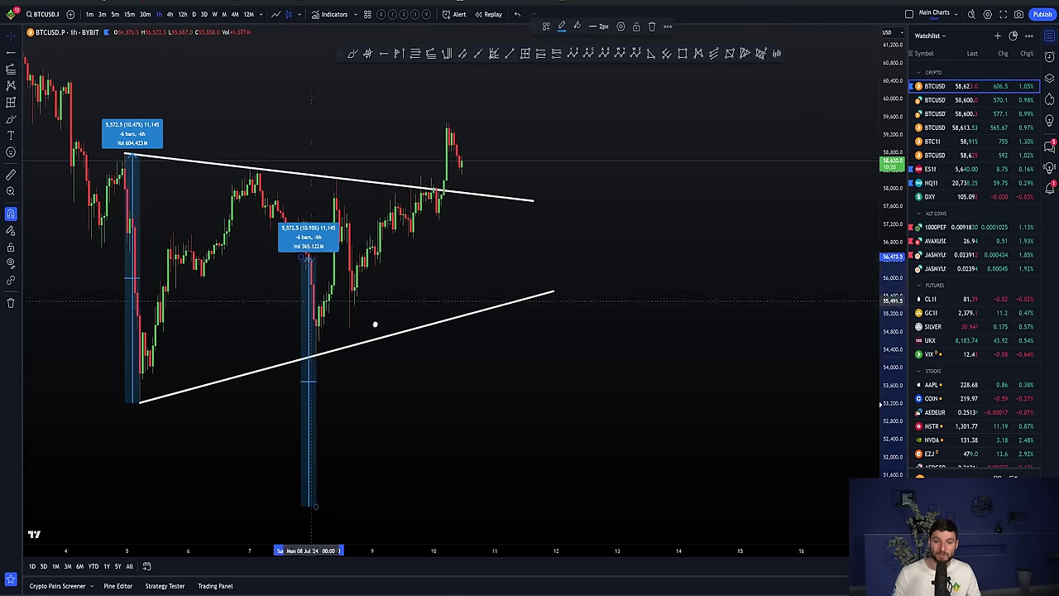
{"action": "left_click_drag", "start_coordinate": [374, 324], "coordinate": [448, 280]}
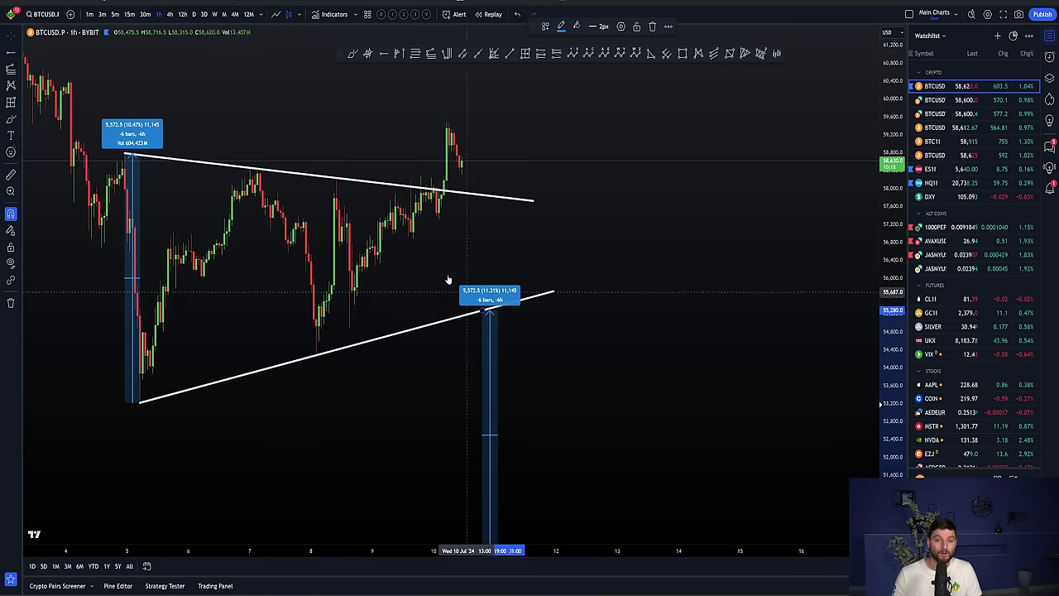
{"action": "scroll", "coordinate": [574, 329], "scroll_direction": "down", "scroll_amount": 2}
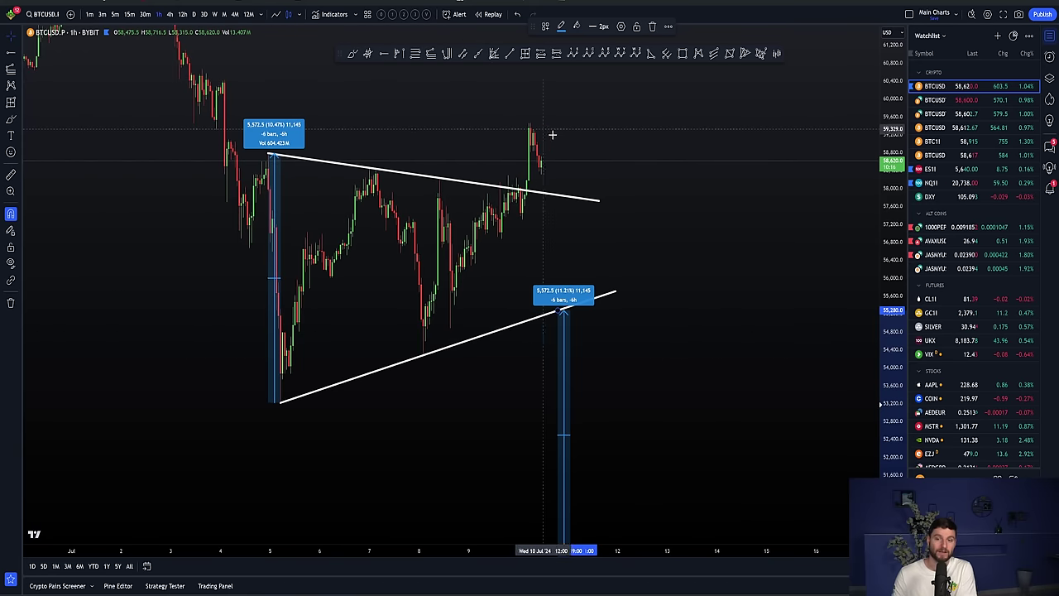
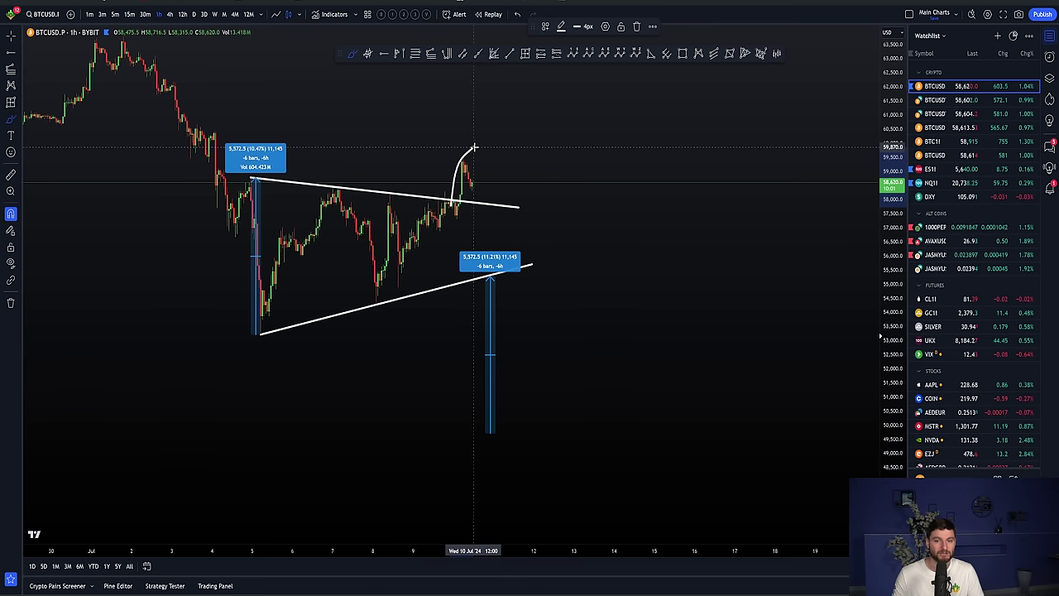
Sketch a fall from the breakout high to about 49,500 and a level line at the downside target with the brush, and undo the strokes.
{"action": "key", "text": "ctrl+z"}
{"action": "left_click_drag", "start_coordinate": [475, 149], "coordinate": [598, 433]}
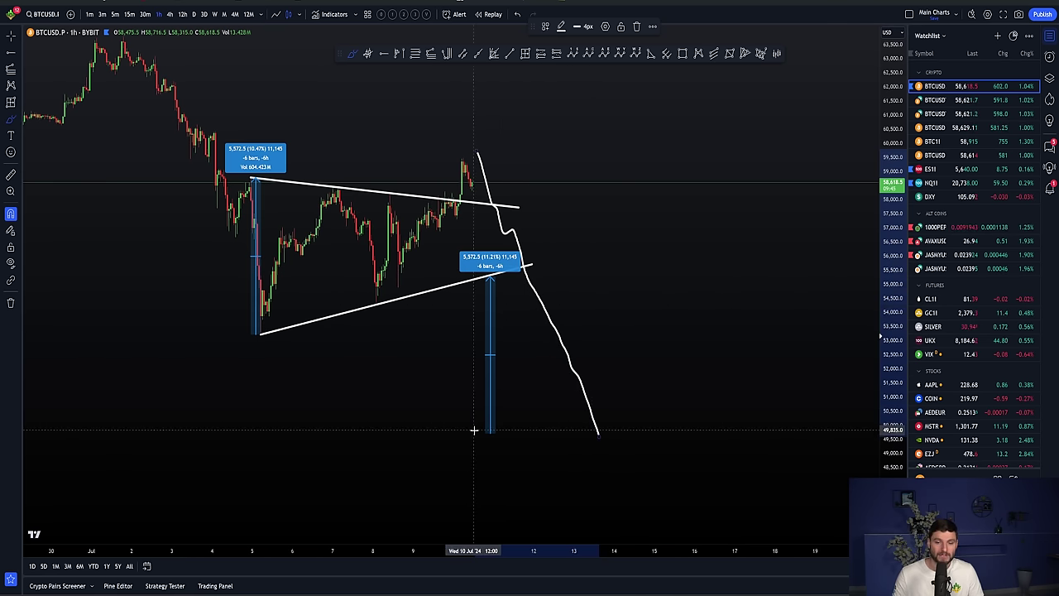
{"action": "left_click_drag", "start_coordinate": [476, 431], "coordinate": [594, 436]}
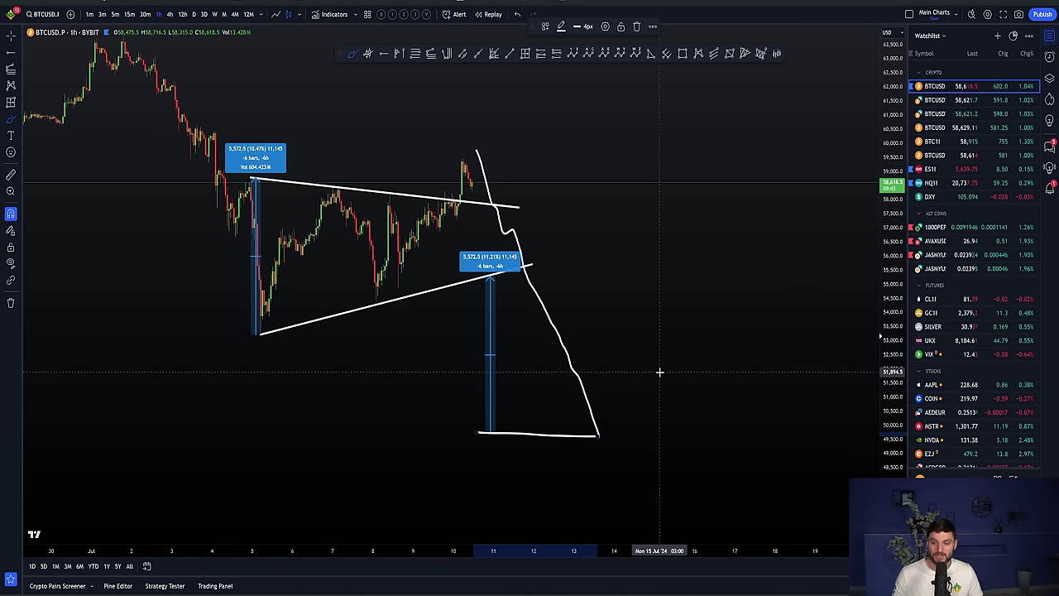
{"action": "key", "text": "Escape"}
{"action": "key", "text": "ctrl+z"}
{"action": "key", "text": "ctrl+z"}
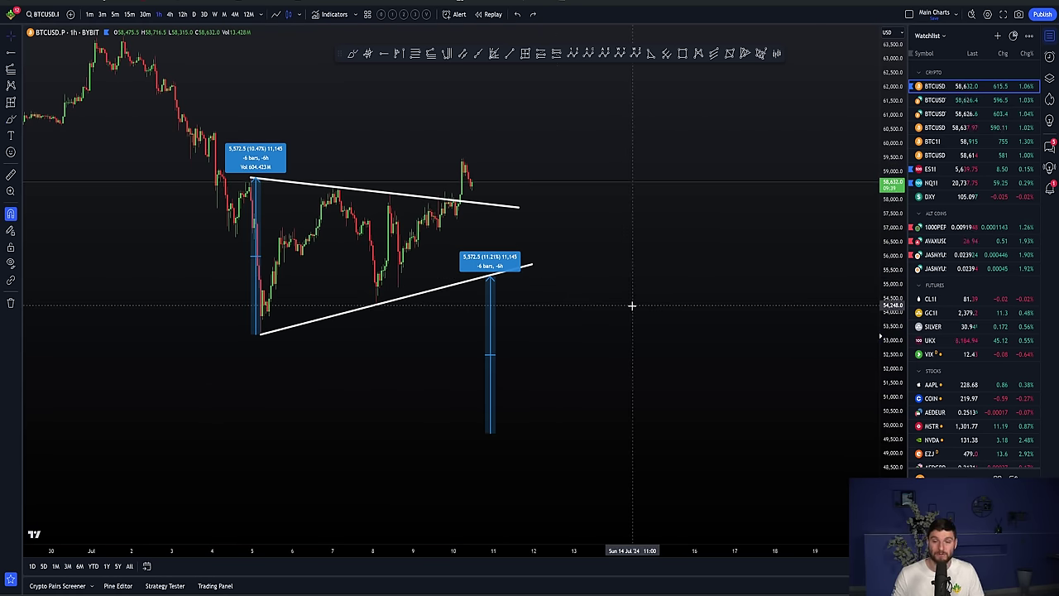
Delete both date and price ranges, the copy below the lower trend line and the original at the triangle's start.
{"action": "left_click", "coordinate": [491, 331]}
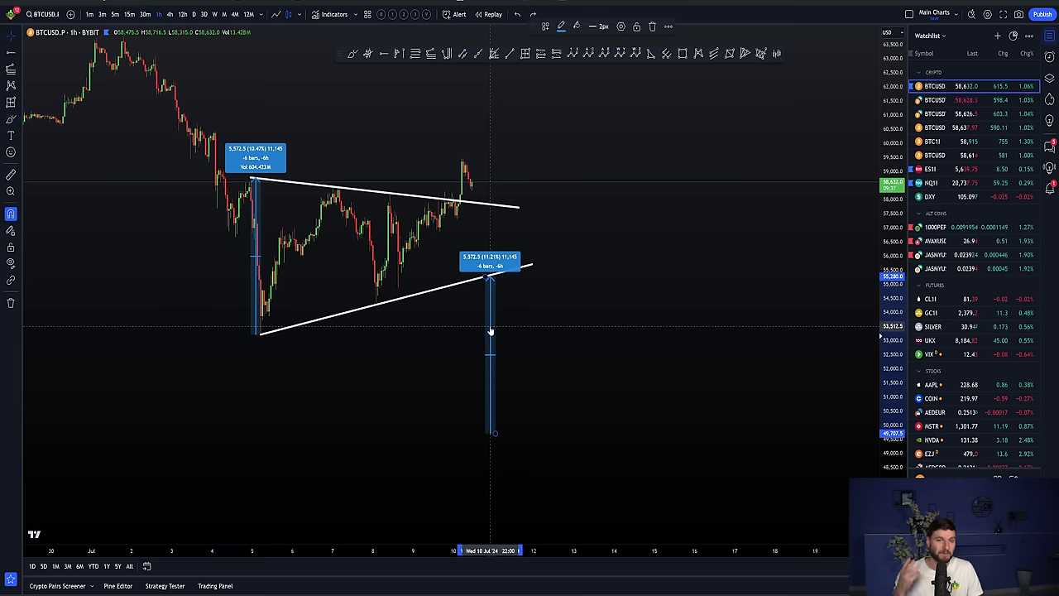
{"action": "key", "text": "Delete"}
{"action": "left_click", "coordinate": [255, 248]}
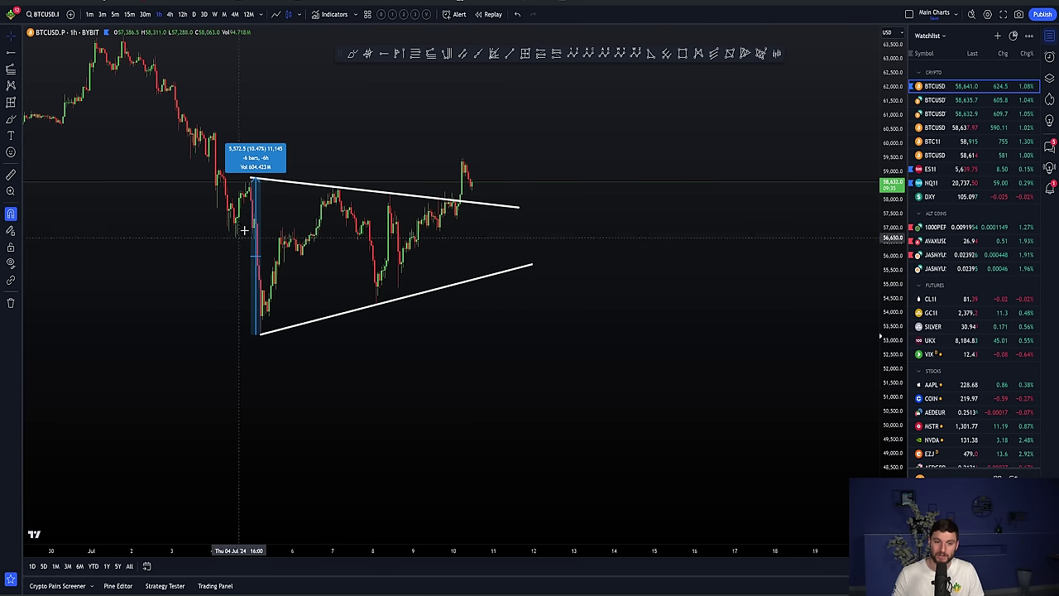
{"action": "key", "text": "Delete"}
Switch the BTCUSD chart to the 30-minute timeframe and frame the breakout area.
{"action": "left_click", "coordinate": [145, 14]}
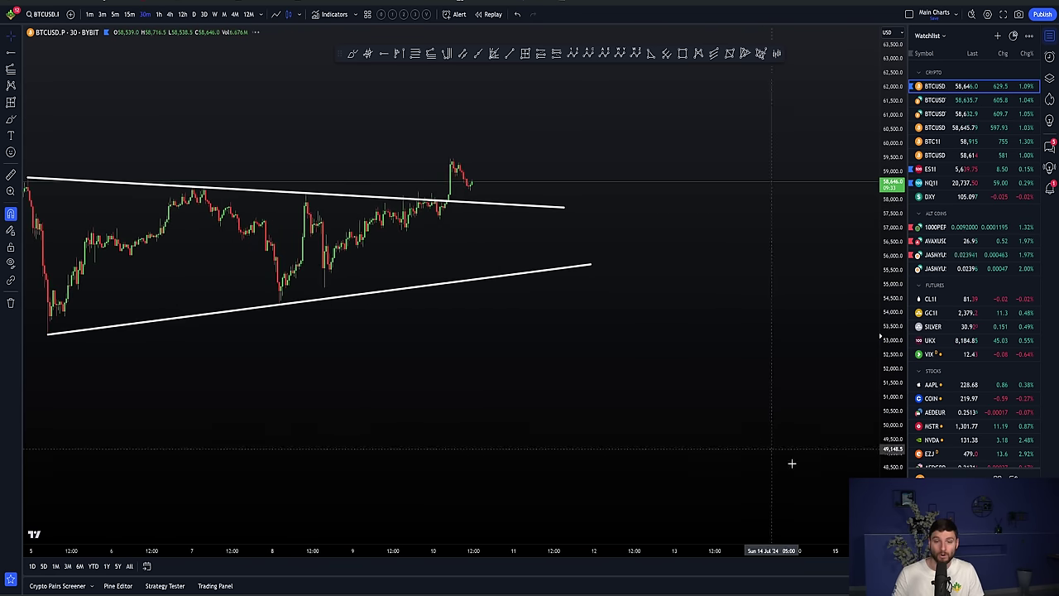
{"action": "scroll", "coordinate": [632, 267], "scroll_direction": "down", "scroll_amount": 3}
{"action": "scroll", "coordinate": [430, 232], "scroll_direction": "up", "scroll_amount": 3}
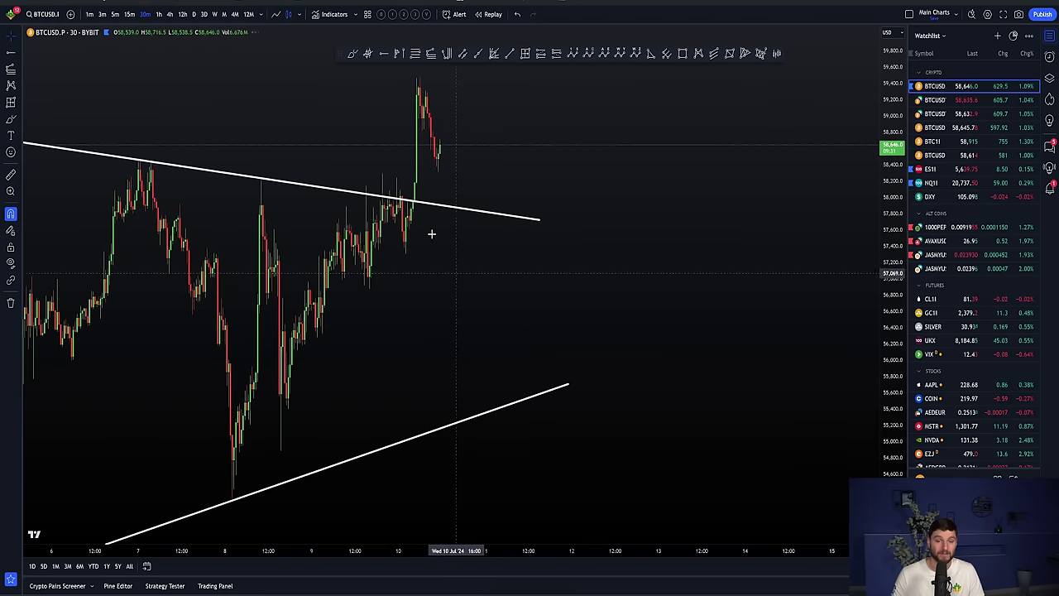
{"action": "left_click_drag", "start_coordinate": [430, 232], "coordinate": [489, 173]}
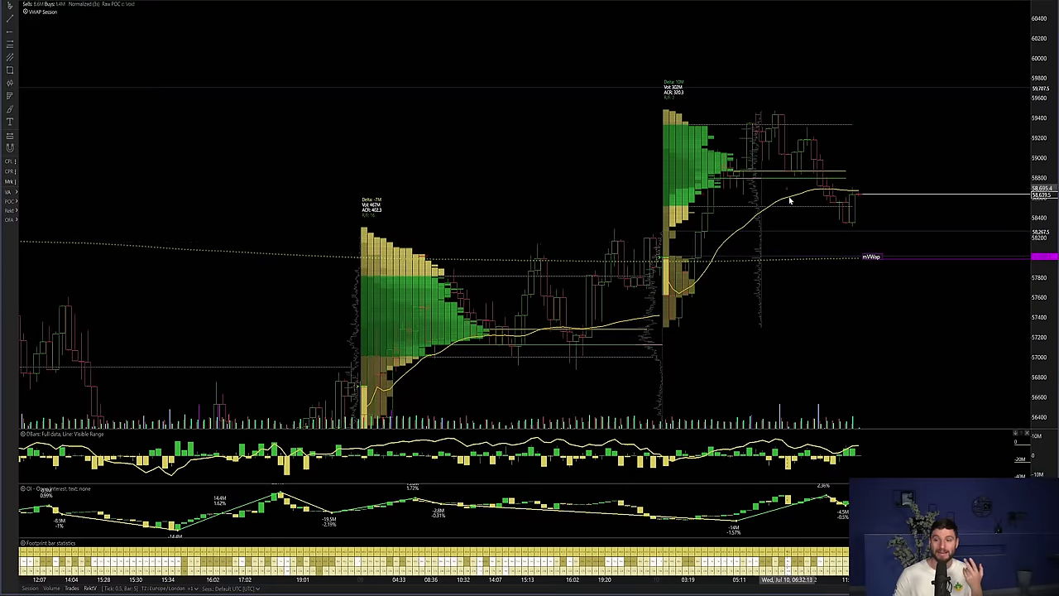
Switch to the order-flow charts and examine the session volume profiles, VWAP and prior-day levels around the breakout.
{"action": "left_click_drag", "start_coordinate": [558, 201], "coordinate": [377, 173]}
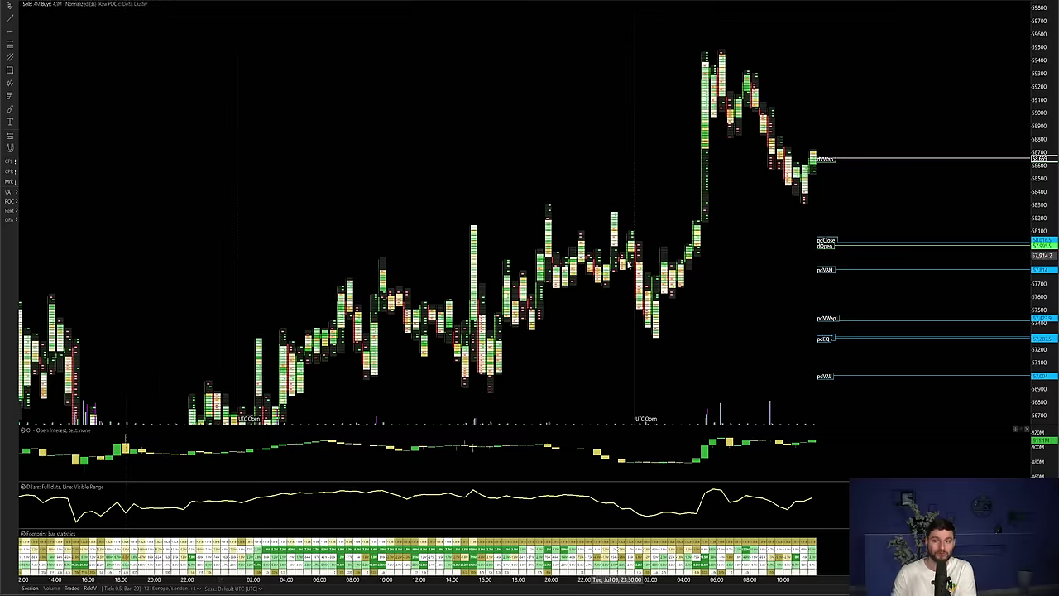
{"action": "scroll", "coordinate": [431, 250], "scroll_direction": "up", "scroll_amount": 5}
{"action": "scroll", "coordinate": [513, 251], "scroll_direction": "up", "scroll_amount": 1}
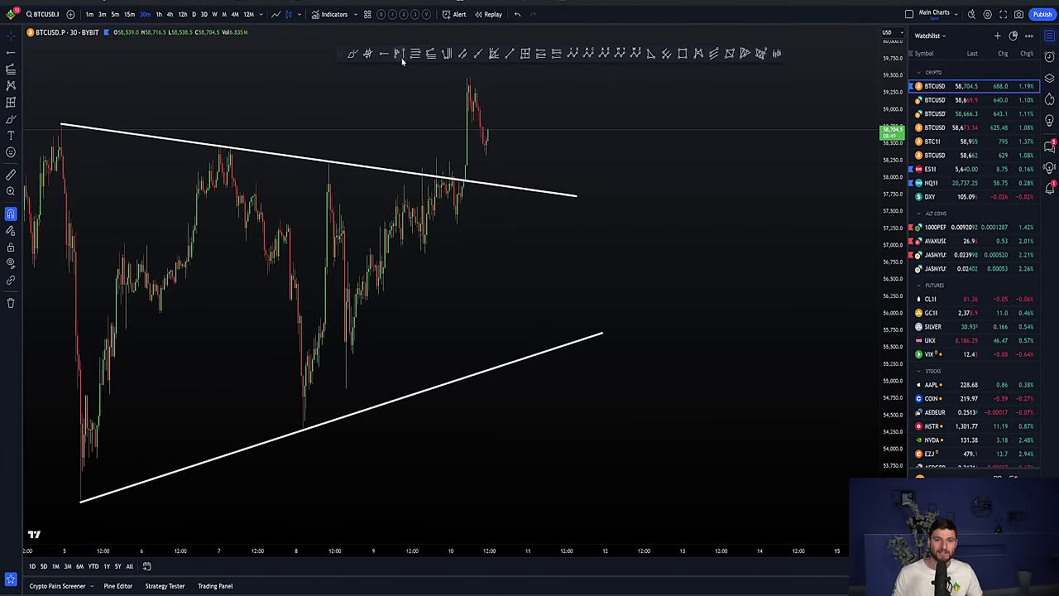
Back in TradingView, draw a horizontal parallel channel from the 4 July high at 58,766.5 down to the 5 July low.
{"action": "left_click", "coordinate": [462, 53]}
{"action": "left_click", "coordinate": [62, 125]}
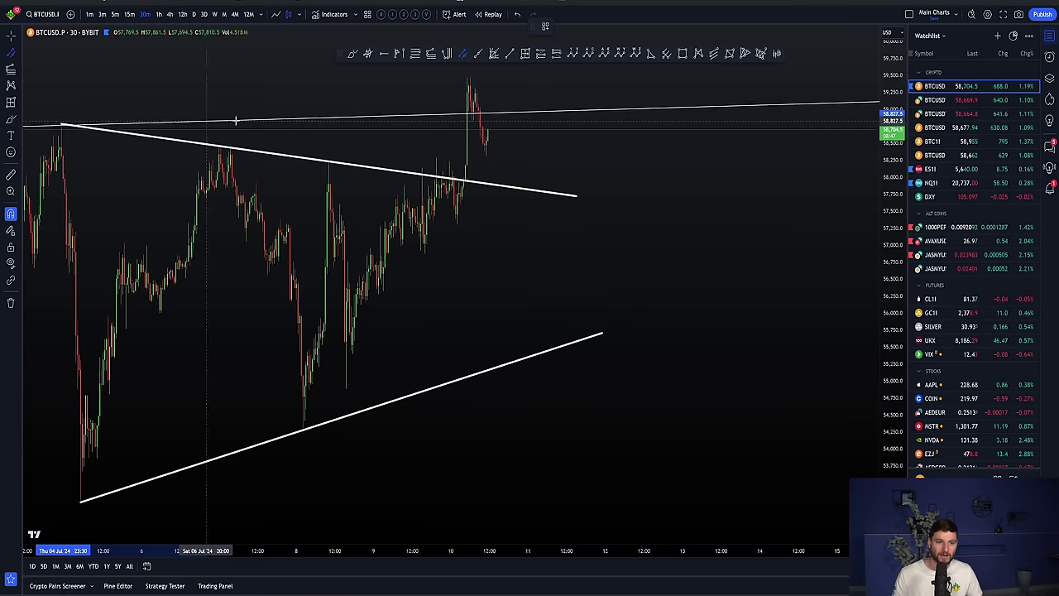
{"action": "left_click", "coordinate": [283, 125]}
{"action": "left_click", "coordinate": [303, 501]}
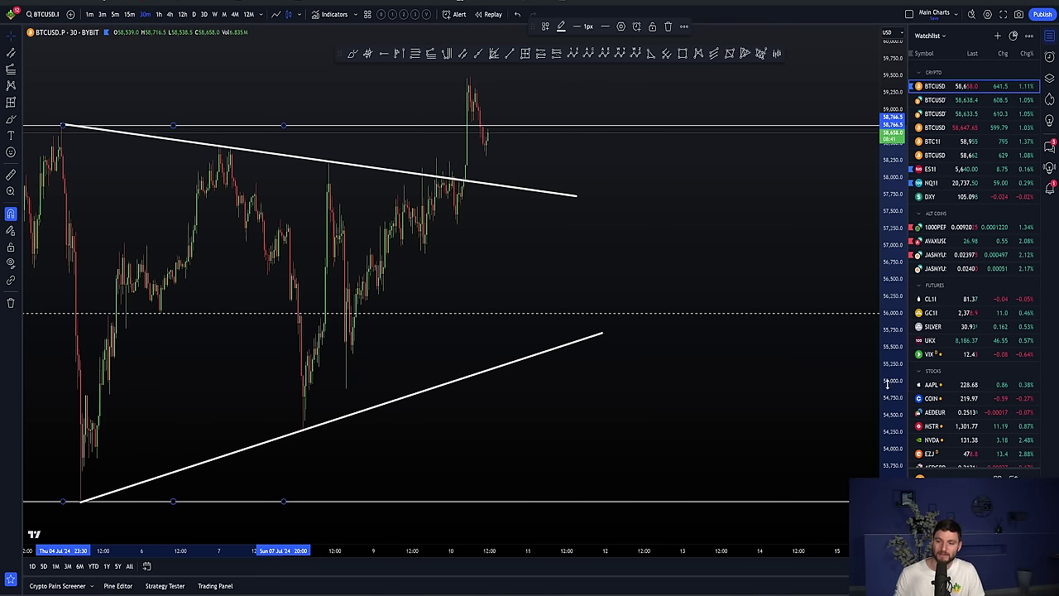
{"action": "mouse_move", "coordinate": [858, 414]}
{"action": "left_mouse_down"}
{"action": "mouse_move", "coordinate": [717, 383]}
{"action": "mouse_move", "coordinate": [563, 457]}
{"action": "left_mouse_up"}
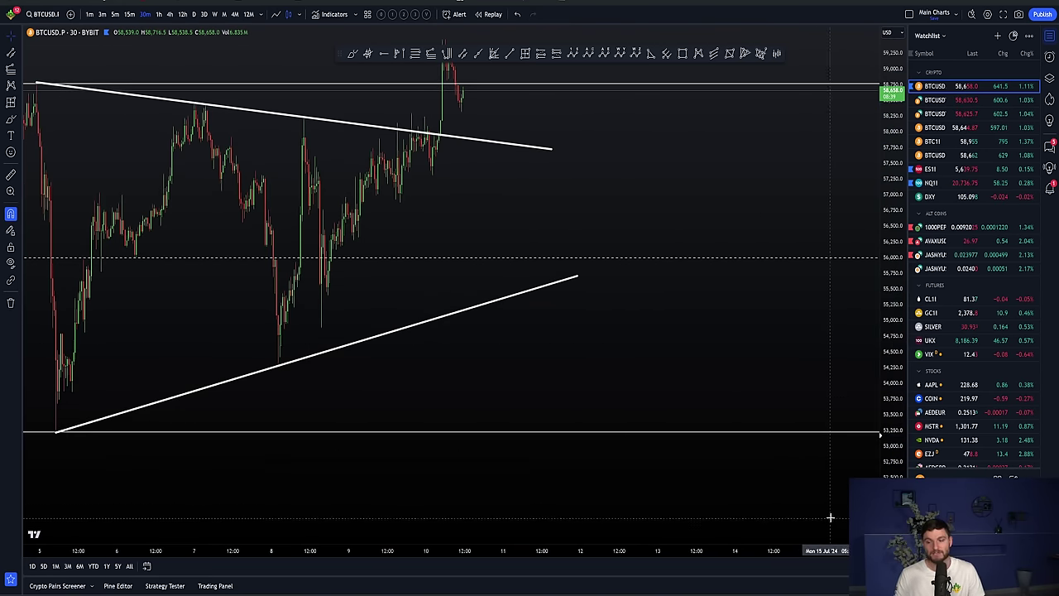
{"action": "left_click_drag", "start_coordinate": [410, 359], "coordinate": [436, 416]}
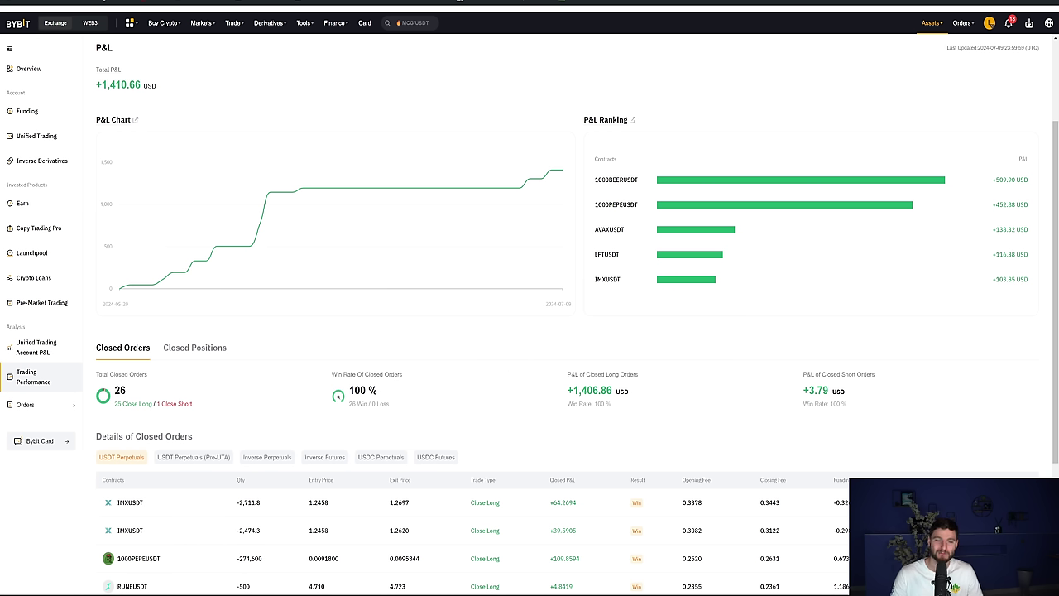
Review the closed-order win rate on Bybit's Trading Performance page, and view the ChartChampions dashboard.
{"action": "left_click_drag", "start_coordinate": [359, 390], "coordinate": [388, 404]}
{"action": "left_click", "coordinate": [417, 392]}
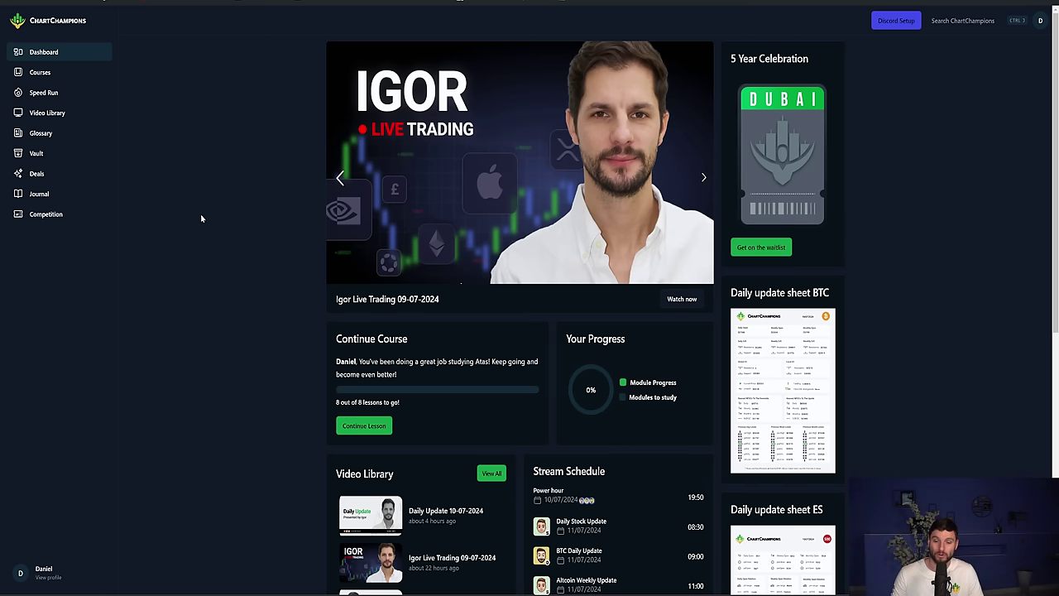
{"action": "scroll", "coordinate": [231, 274], "scroll_direction": "down", "scroll_amount": 1}
{"action": "scroll", "coordinate": [897, 435], "scroll_direction": "up", "scroll_amount": 1}
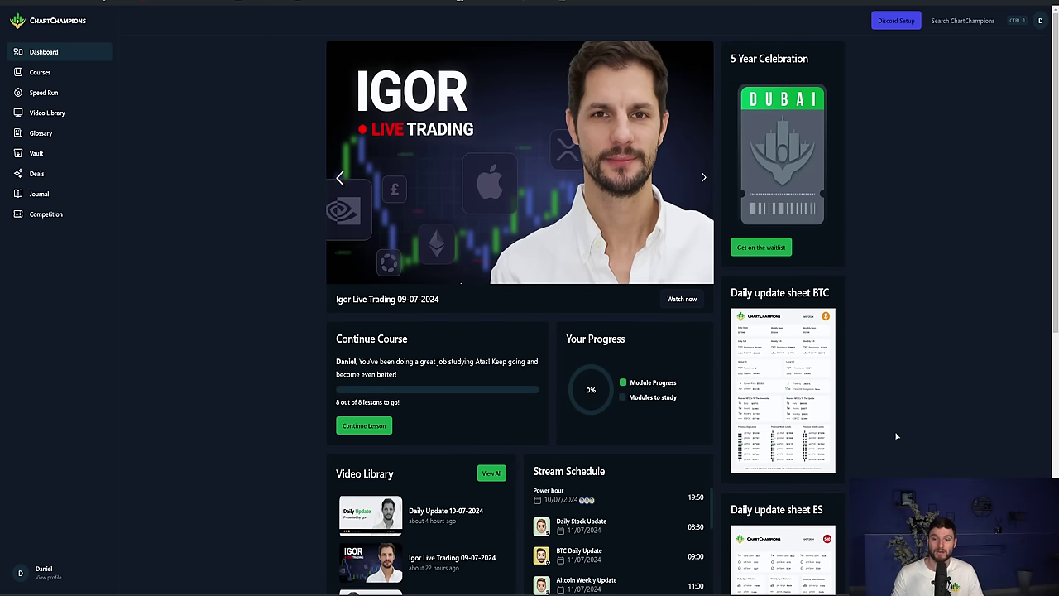